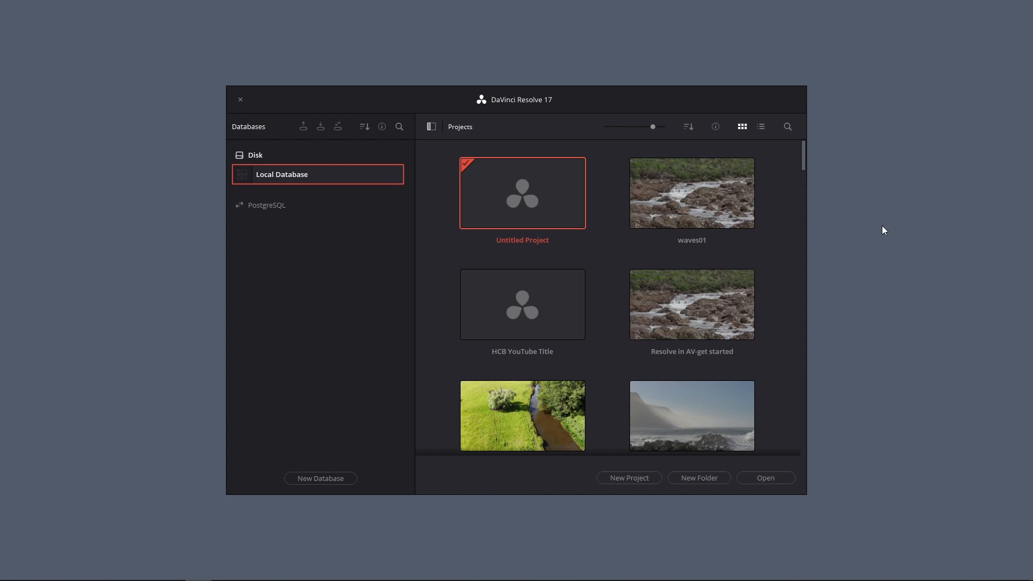
Open the waves01 project and trim the river clip at both ends, with its end at 01:00:03:29
{"action": "double_click", "coordinate": [714, 216]}
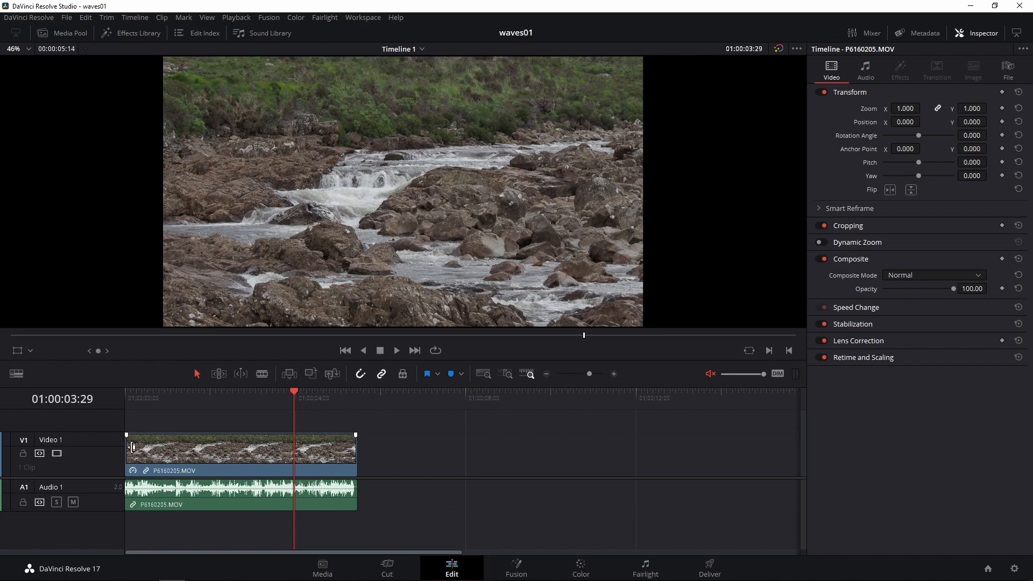
{"action": "left_click_drag", "start_coordinate": [130, 451], "coordinate": [164, 452]}
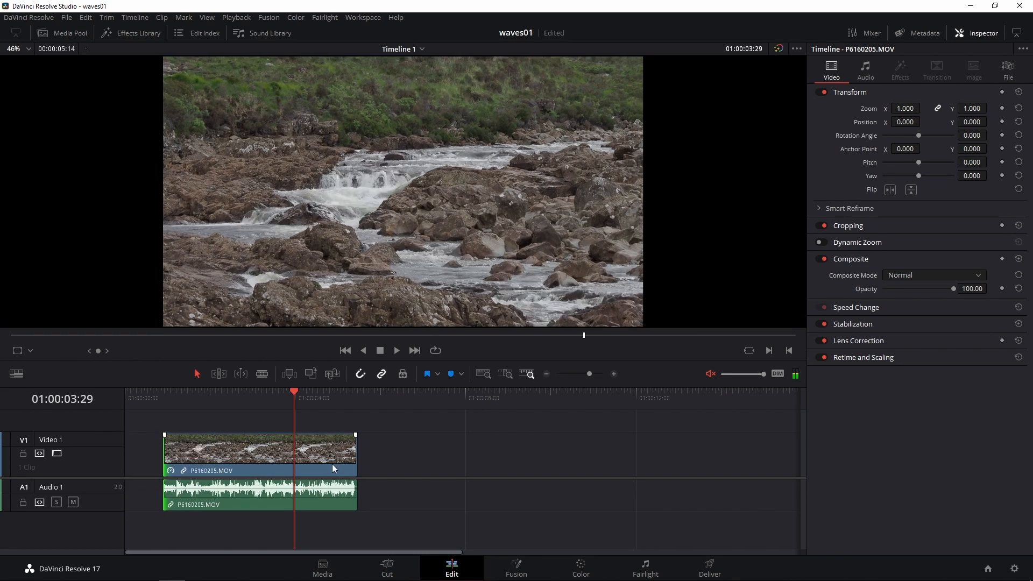
{"action": "left_click_drag", "start_coordinate": [350, 456], "coordinate": [293, 465]}
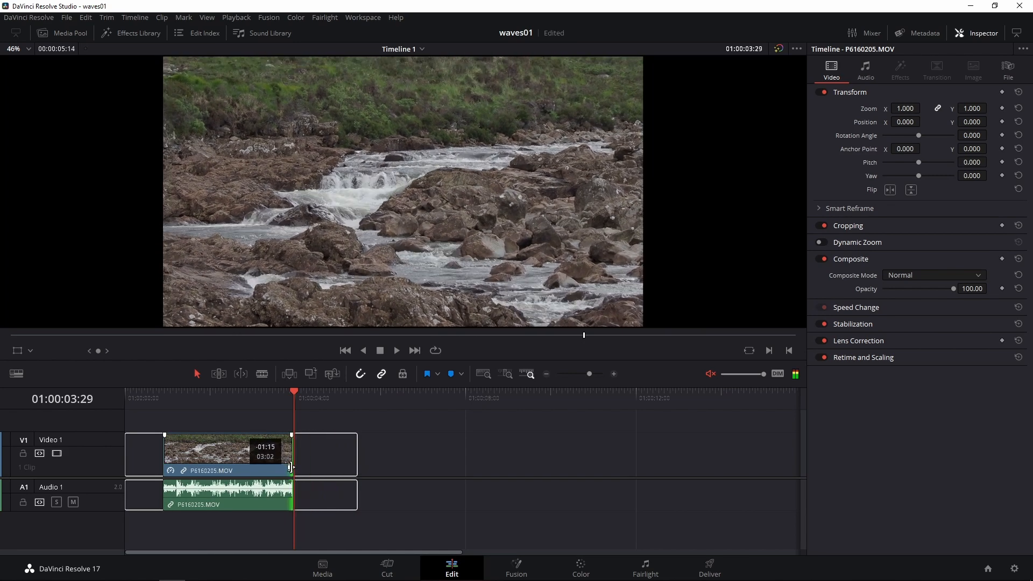
{"action": "left_click", "coordinate": [403, 438]}
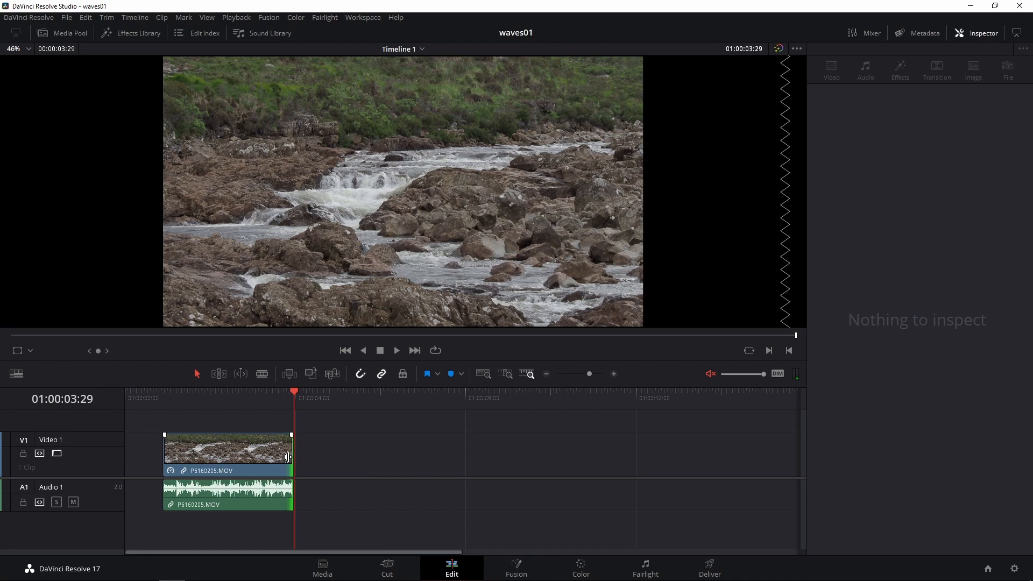
Lengthen the trimmed clip to about 00:00:04:07 and move it to the start of the timeline, saving the project
{"action": "left_click_drag", "start_coordinate": [287, 457], "coordinate": [341, 462]}
{"action": "left_click_drag", "start_coordinate": [247, 460], "coordinate": [209, 462]}
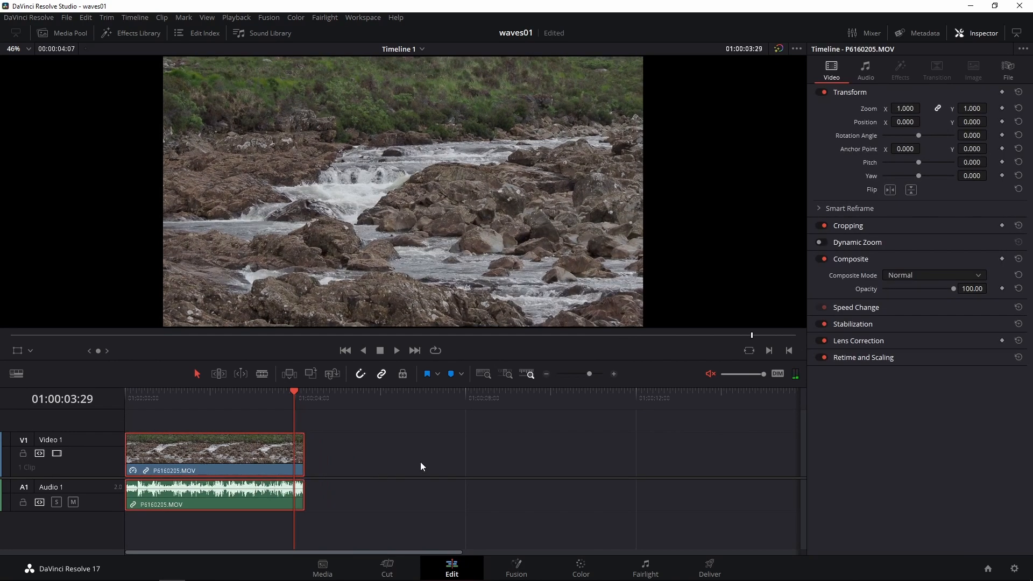
{"action": "key", "text": "ctrl+s"}
Show the Stabilization settings of the river clip in the Inspector
{"action": "left_click", "coordinate": [979, 35]}
{"action": "left_click", "coordinate": [979, 34]}
{"action": "left_click", "coordinate": [859, 325]}
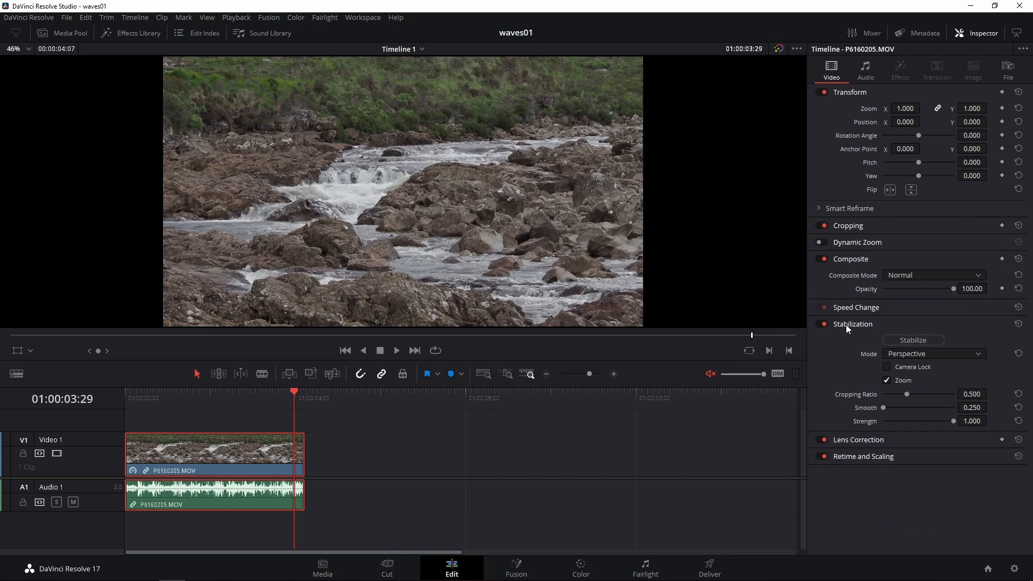
Play the unstabilized clip full screen from the beginning to examine its camera shake
{"action": "left_click", "coordinate": [133, 391]}
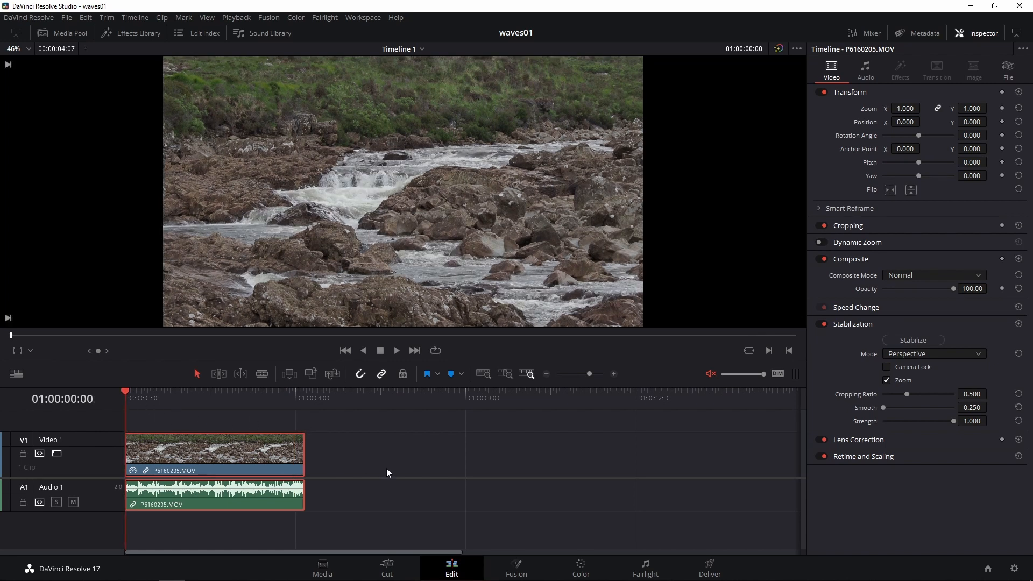
{"action": "key", "text": "ctrl+f"}
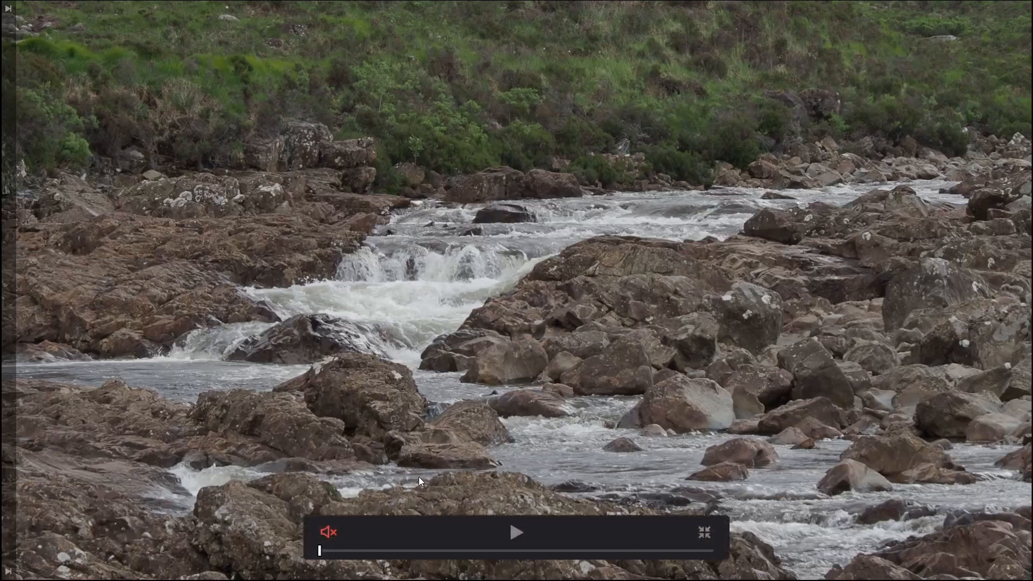
{"action": "key", "text": "space"}
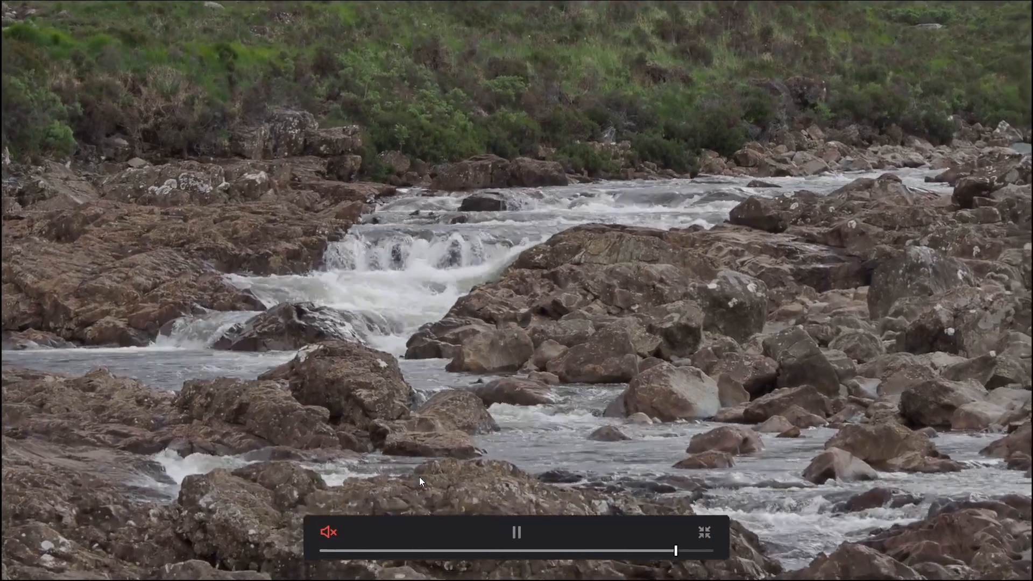
{"action": "key", "text": "Escape"}
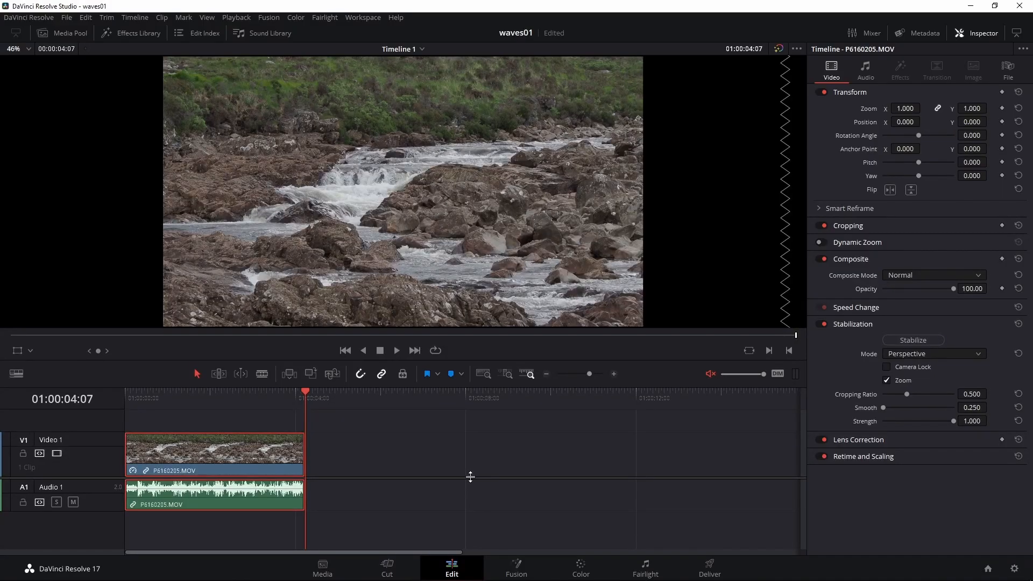
Enable Camera Lock for the clip and stabilize it in Perspective mode with Zoom on
{"action": "left_click", "coordinate": [130, 390]}
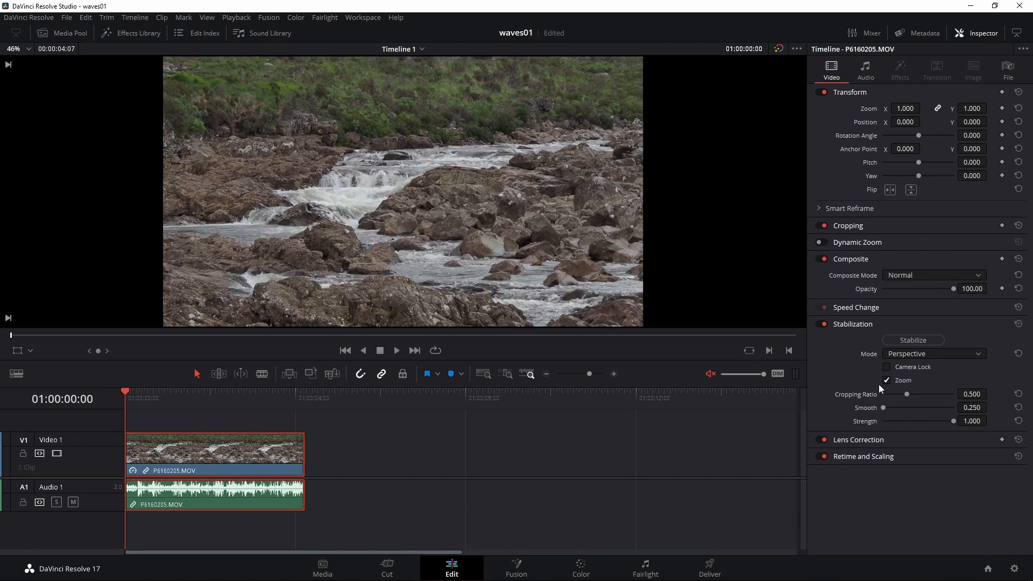
{"action": "left_click", "coordinate": [887, 367]}
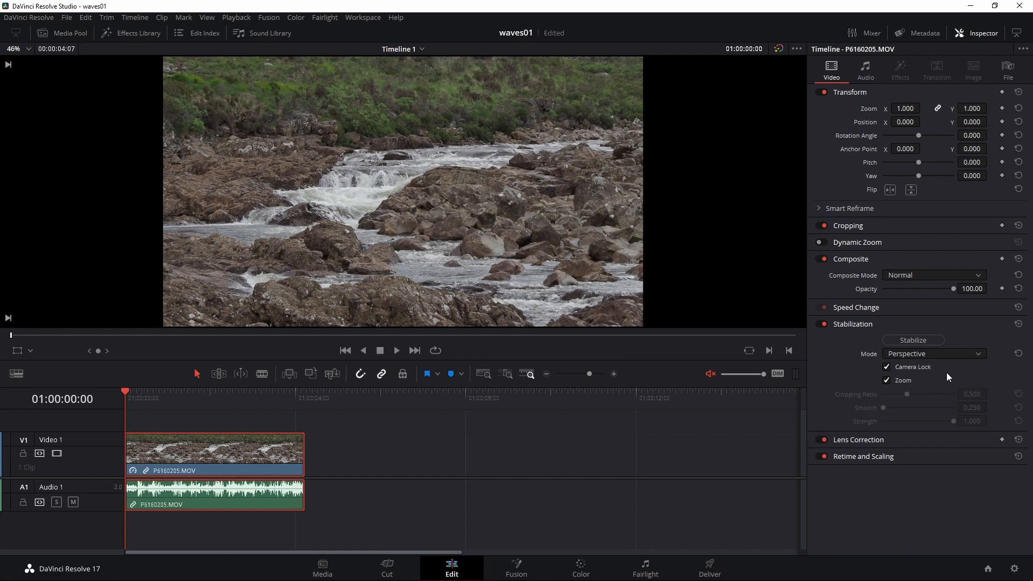
{"action": "left_click", "coordinate": [914, 340]}
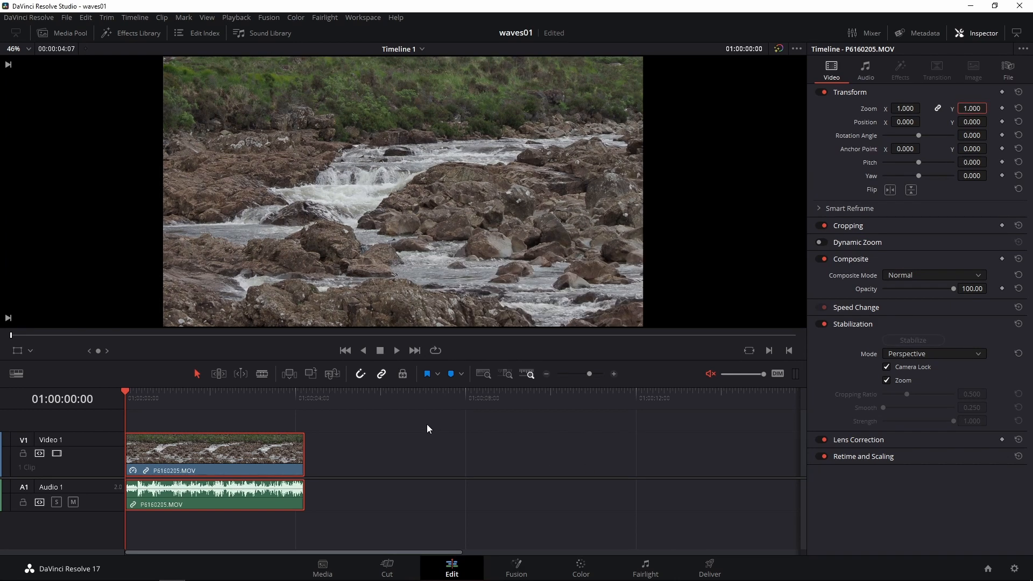
Play the stabilized clip full screen and switch stabilization off and on to compare the framing
{"action": "key", "text": "ctrl+f"}
{"action": "key", "text": "space"}
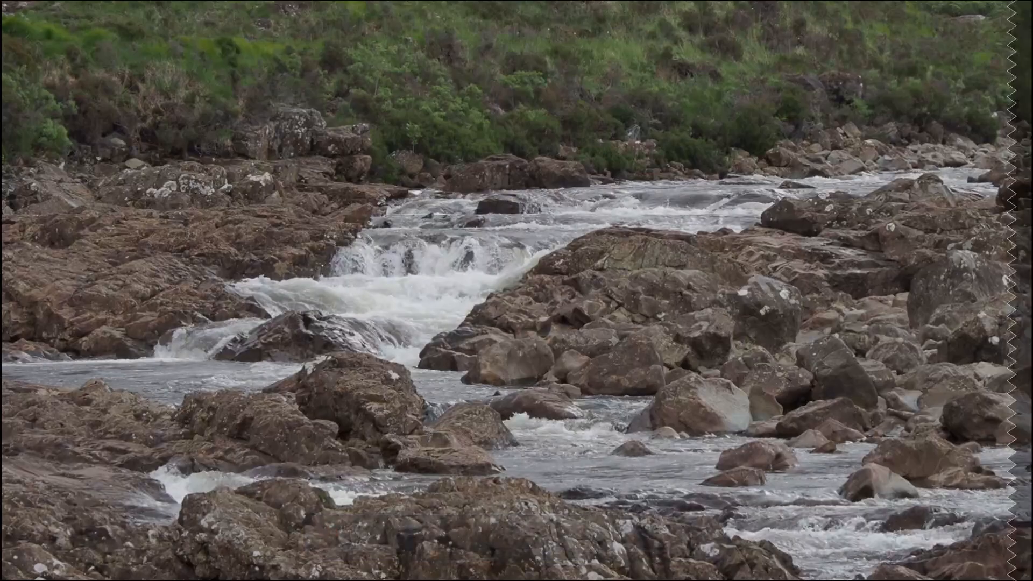
{"action": "key", "text": "Escape"}
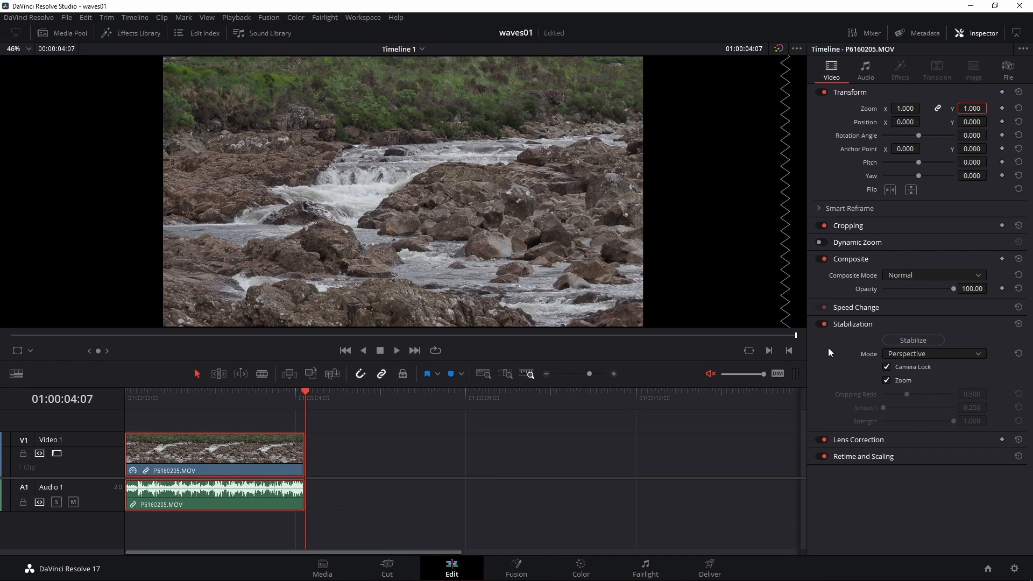
{"action": "left_click", "coordinate": [822, 324]}
{"action": "left_click", "coordinate": [822, 324]}
Reframe the clip with a Zoom of 1.130, Position X of -113 and Position Y of 42
{"action": "left_click_drag", "start_coordinate": [897, 107], "coordinate": [875, 123]}
{"action": "left_click_drag", "start_coordinate": [963, 123], "coordinate": [941, 143]}
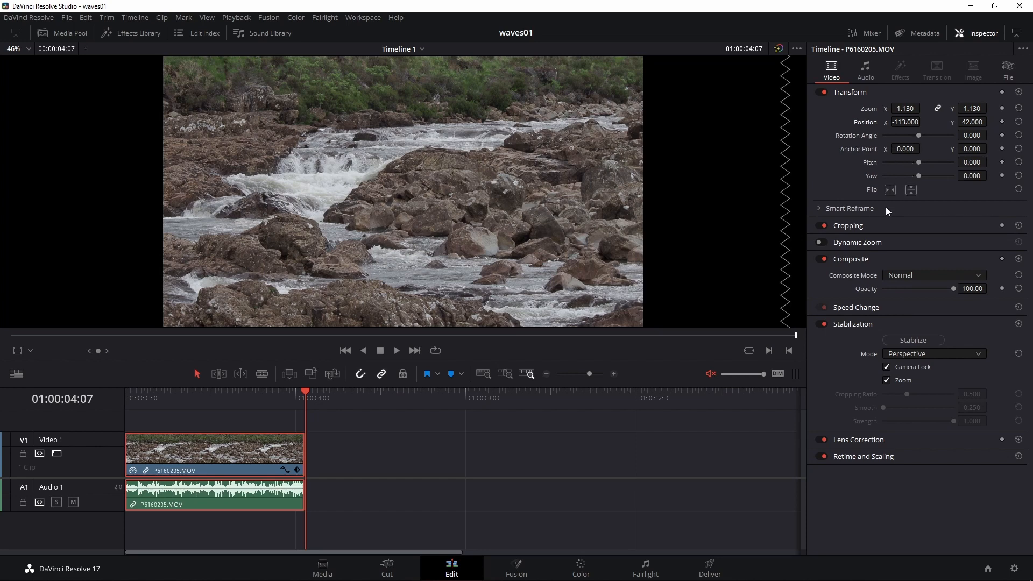
Try cropping about 689 off the clip's right side and return Crop Right to 0
{"action": "left_click", "coordinate": [850, 227]}
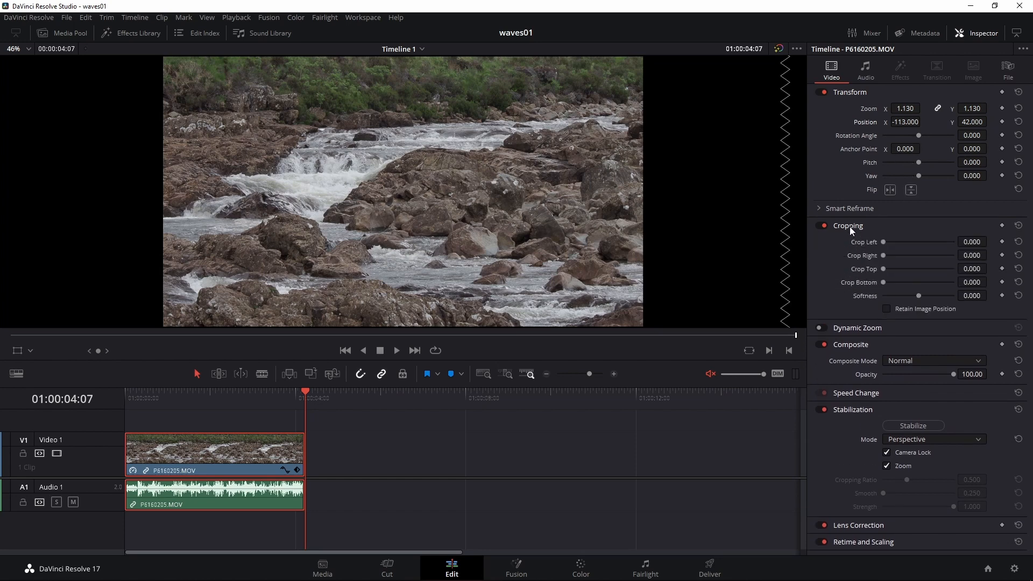
{"action": "left_click_drag", "start_coordinate": [884, 255], "coordinate": [909, 257]}
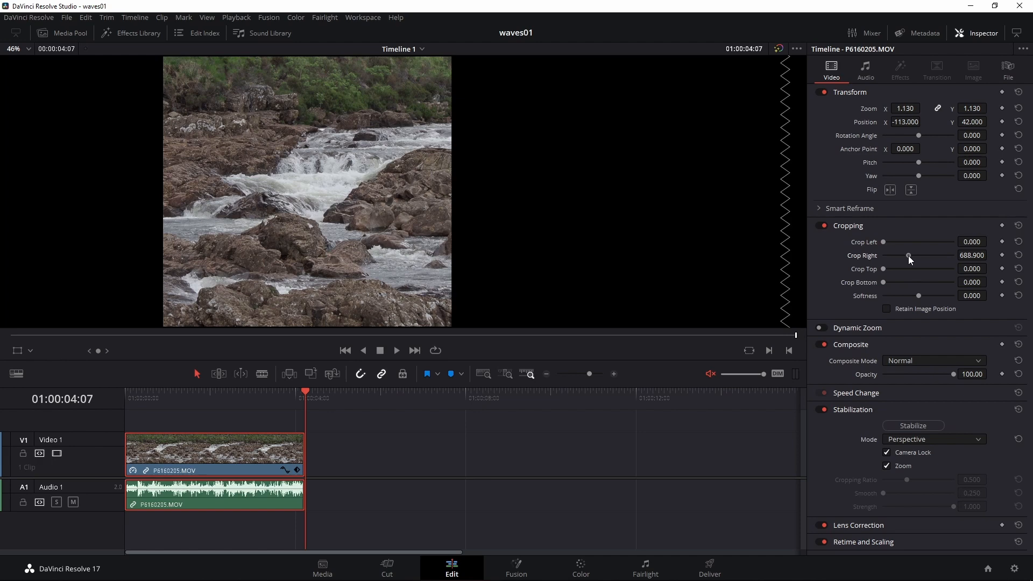
{"action": "left_click_drag", "start_coordinate": [908, 256], "coordinate": [854, 267]}
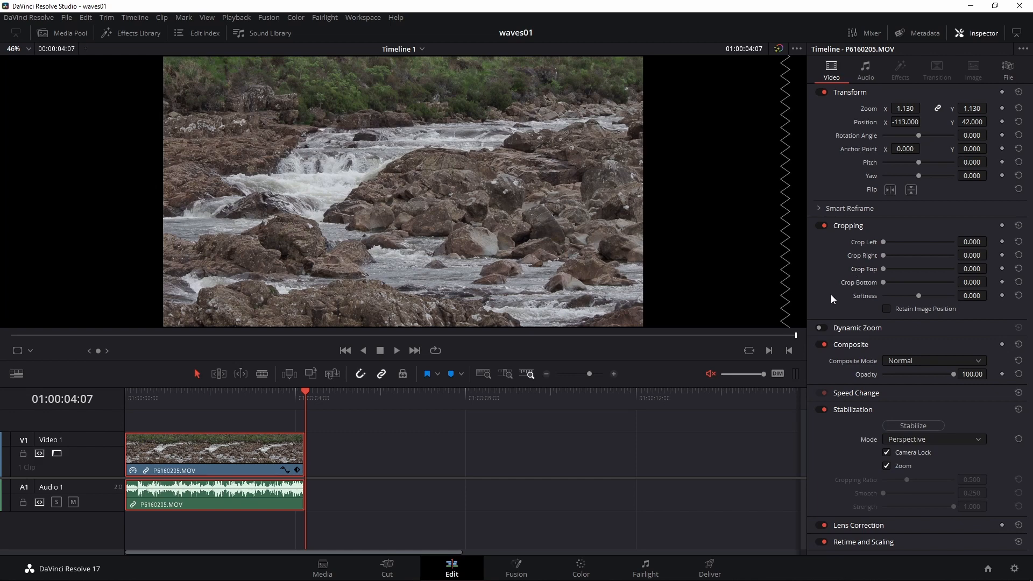
{"action": "left_click", "coordinate": [850, 228]}
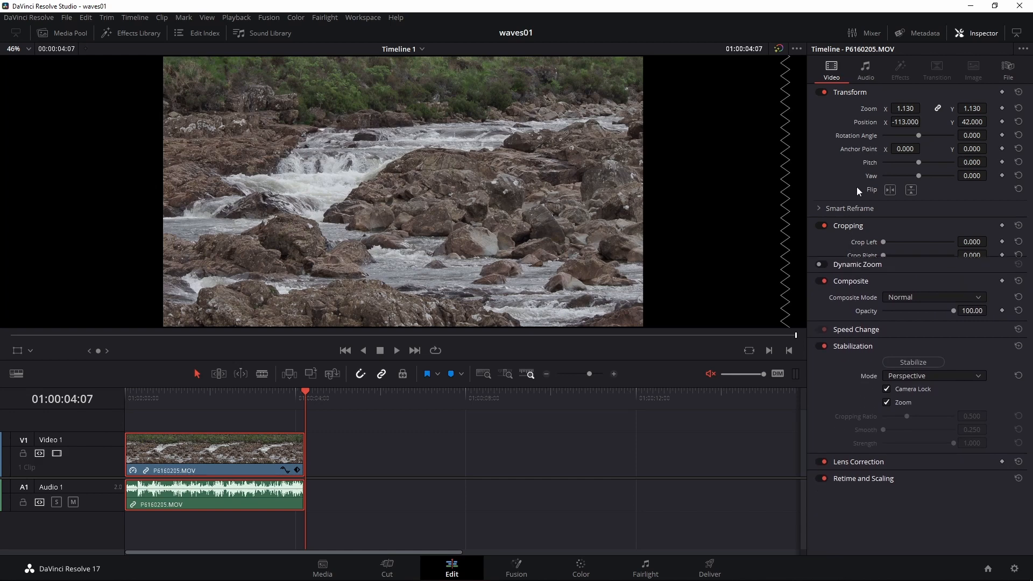
Set the clip's playback direction to forward and reset its speed to 100%, saving the project
{"action": "left_click", "coordinate": [847, 92]}
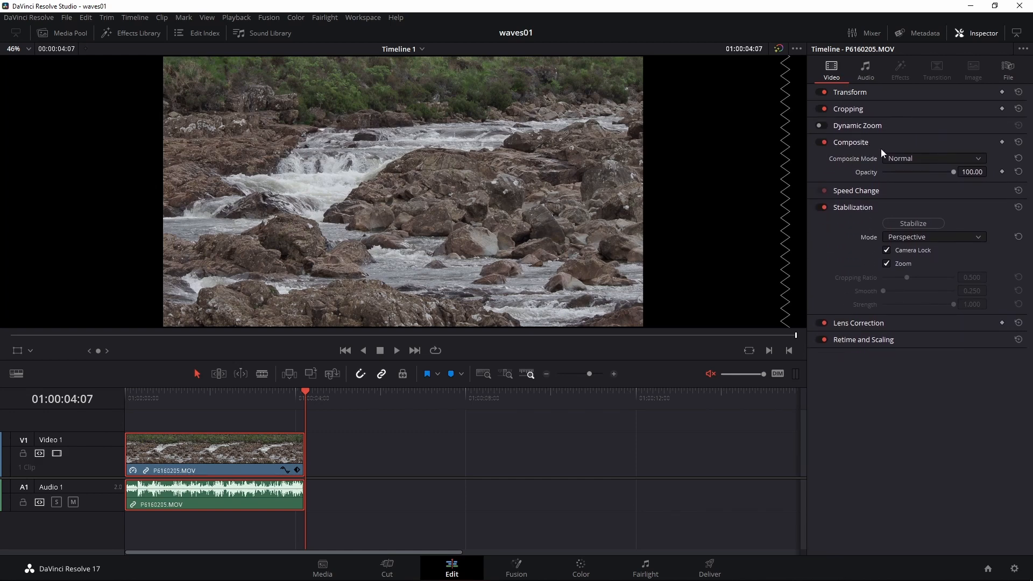
{"action": "left_click", "coordinate": [851, 208]}
{"action": "left_click", "coordinate": [853, 195]}
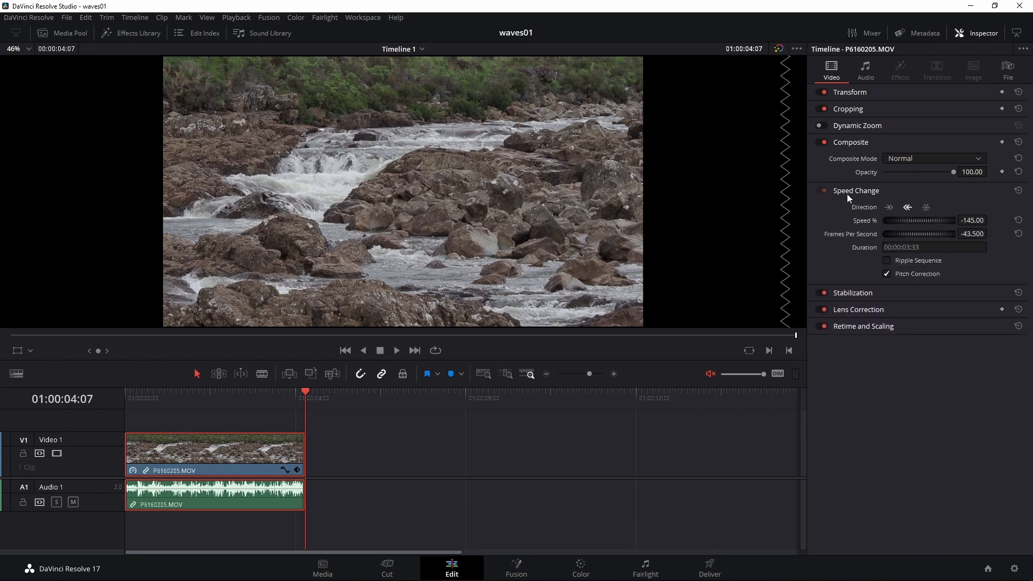
{"action": "left_click", "coordinate": [889, 207]}
{"action": "key", "text": "ctrl+s"}
{"action": "left_click", "coordinate": [1019, 220]}
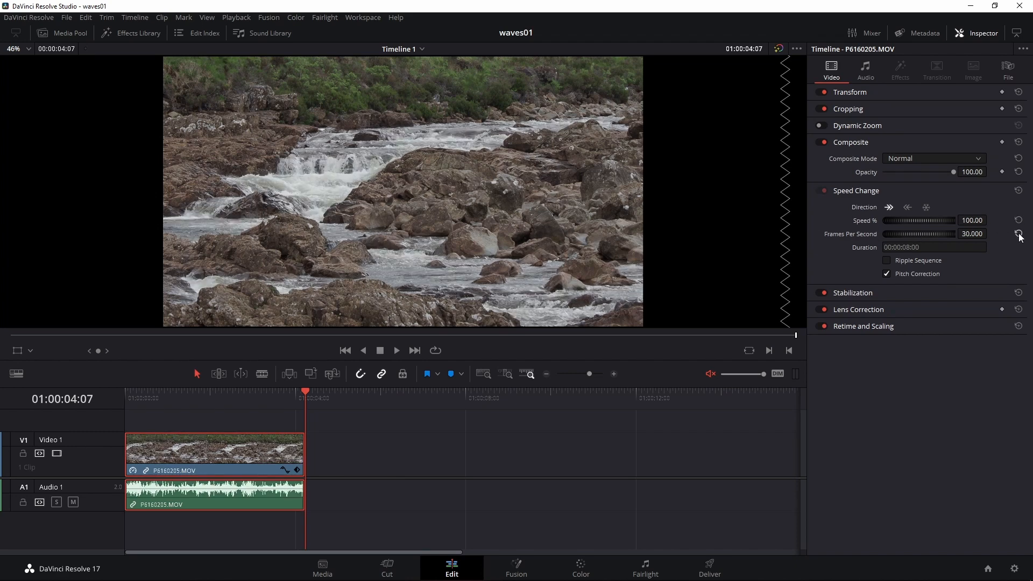
{"action": "key", "text": "ctrl+s"}
Play the clip from the start, magnifying the waterfall in the viewer to examine the water's motion
{"action": "left_click", "coordinate": [136, 398]}
{"action": "key", "text": "space"}
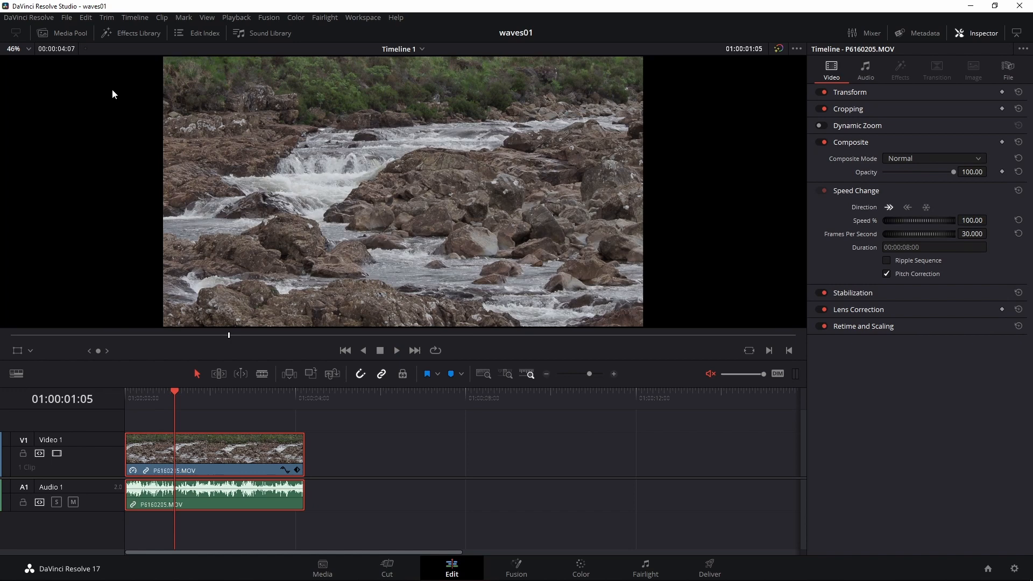
{"action": "scroll", "coordinate": [389, 170], "scroll_direction": "up", "scroll_amount": 8}
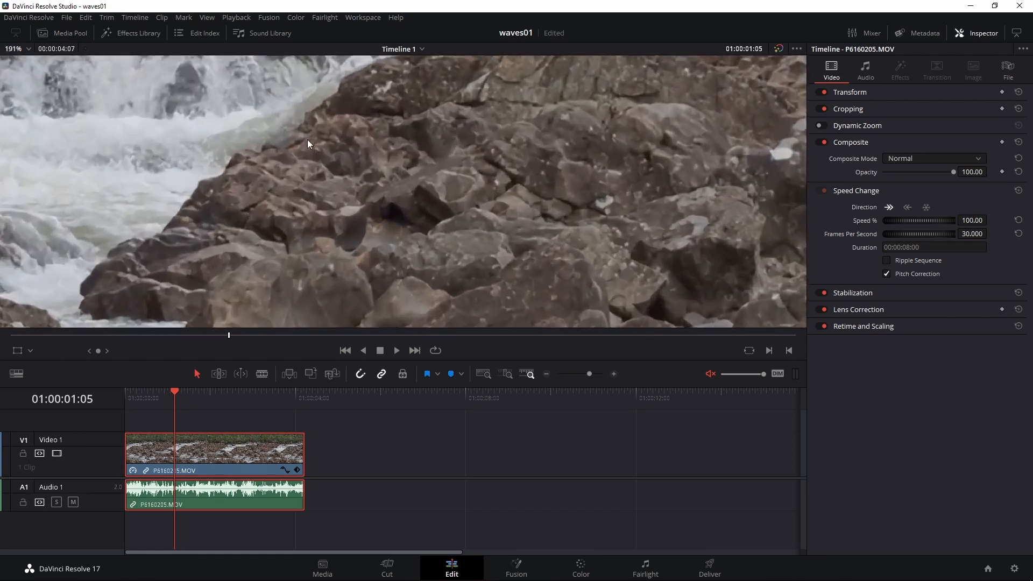
{"action": "scroll", "coordinate": [308, 140], "scroll_direction": "up", "scroll_amount": 1}
{"action": "left_click_drag", "start_coordinate": [255, 124], "coordinate": [635, 170]}
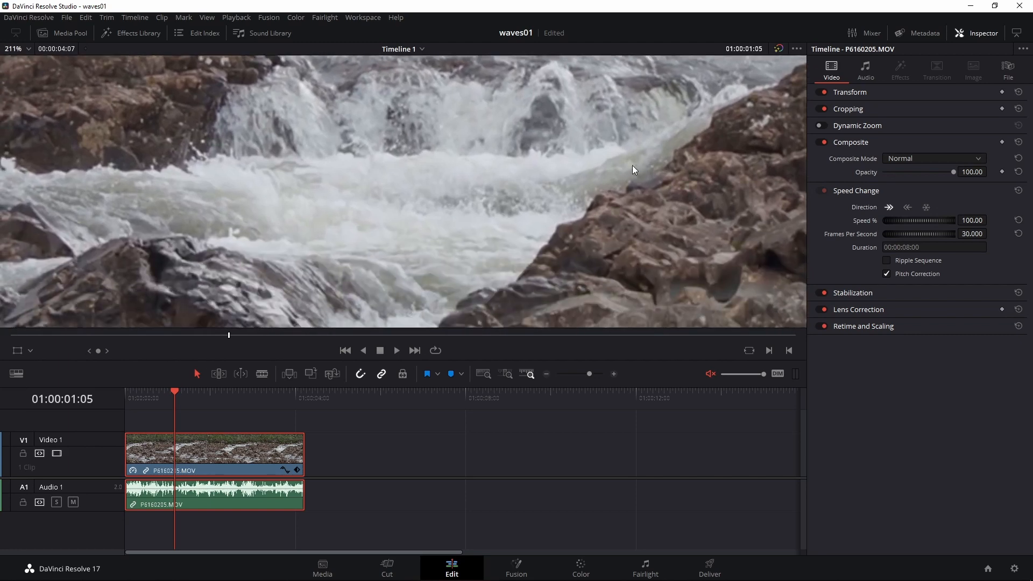
{"action": "left_click_drag", "start_coordinate": [546, 122], "coordinate": [548, 127]}
{"action": "scroll", "coordinate": [509, 156], "scroll_direction": "down", "scroll_amount": 3}
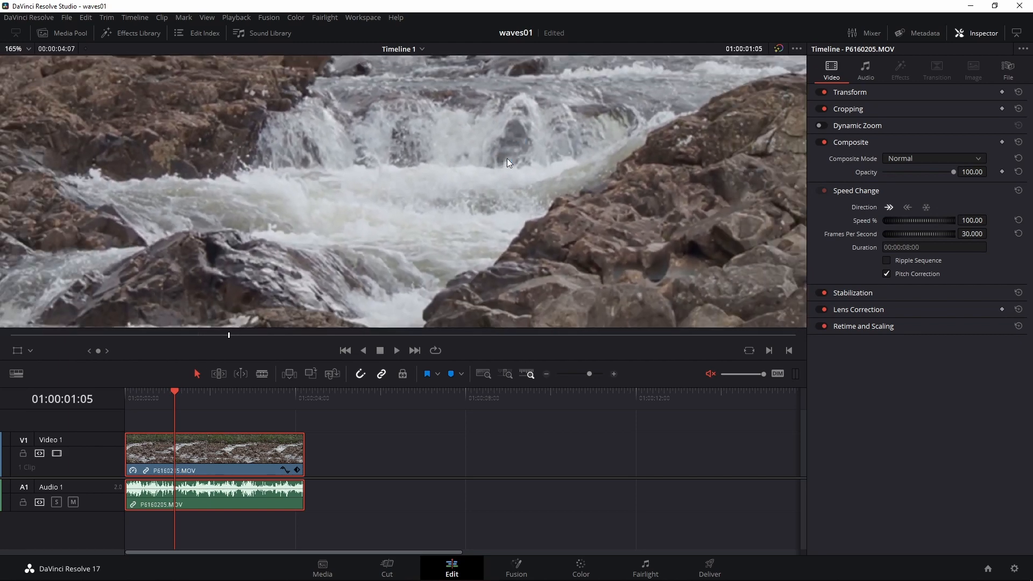
{"action": "key", "text": "space"}
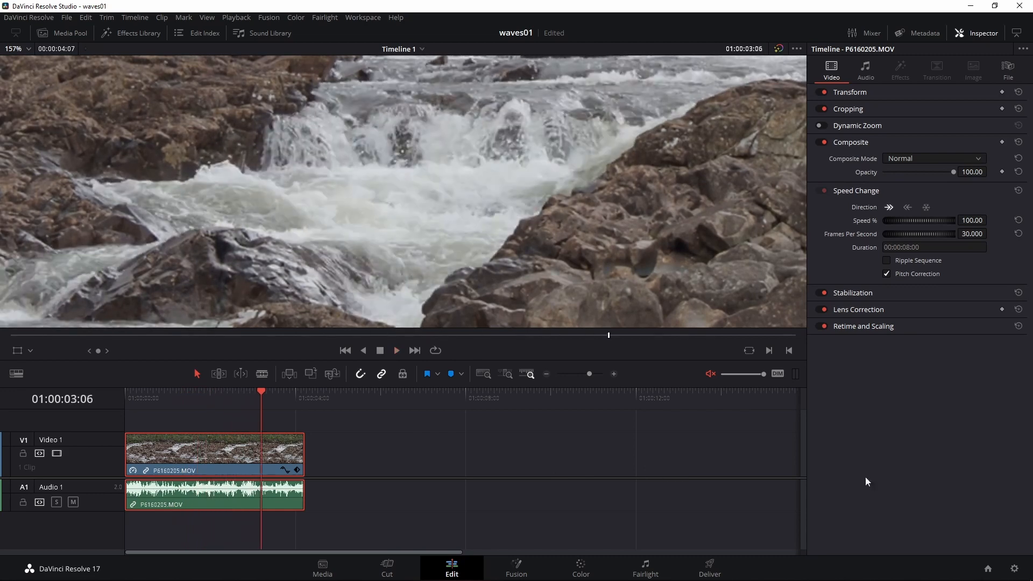
Slow the clip to 44% speed and play it to check the water's motion
{"action": "left_click_drag", "start_coordinate": [924, 222], "coordinate": [868, 222]}
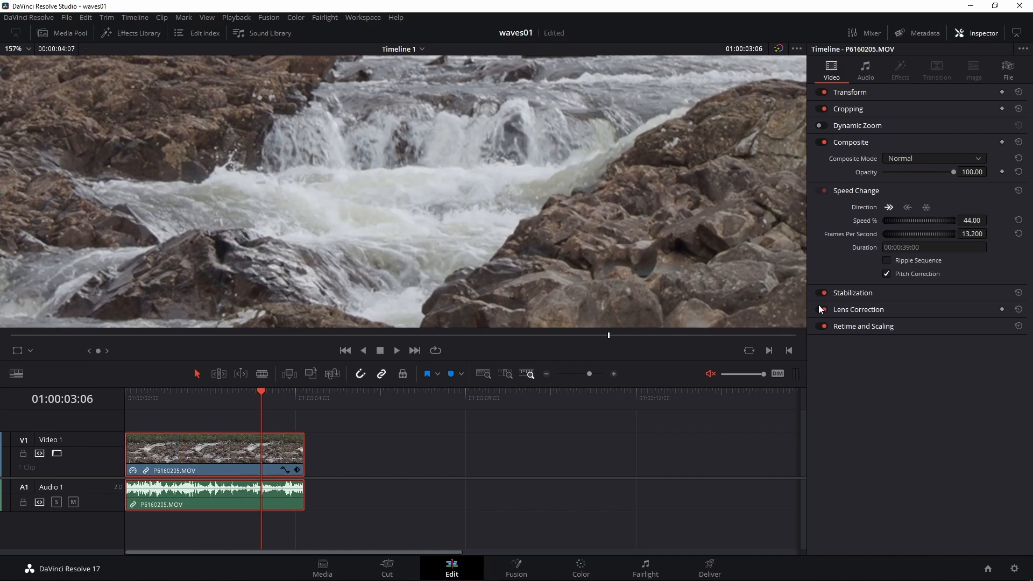
{"action": "key", "text": "space"}
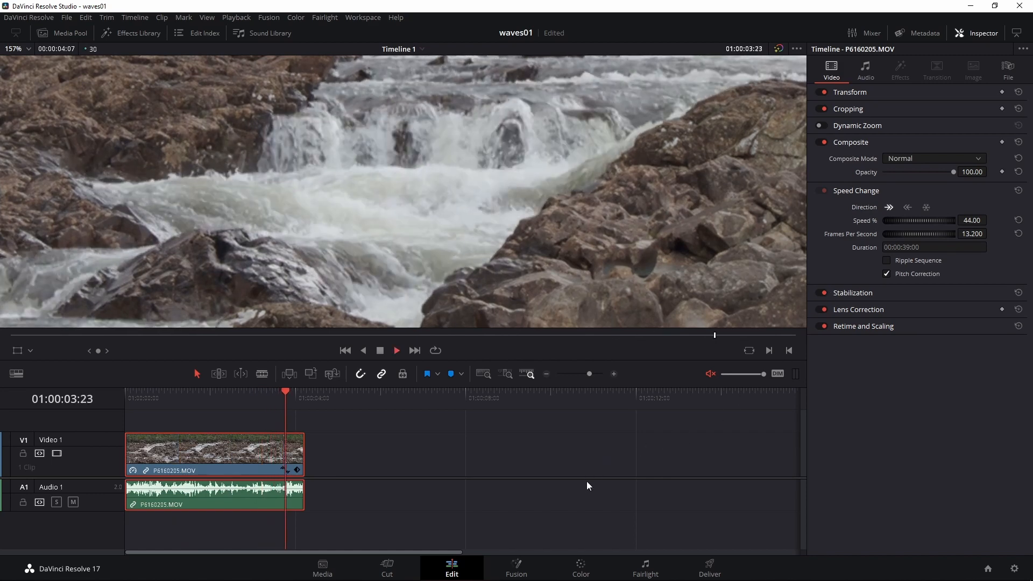
{"action": "key", "text": "space"}
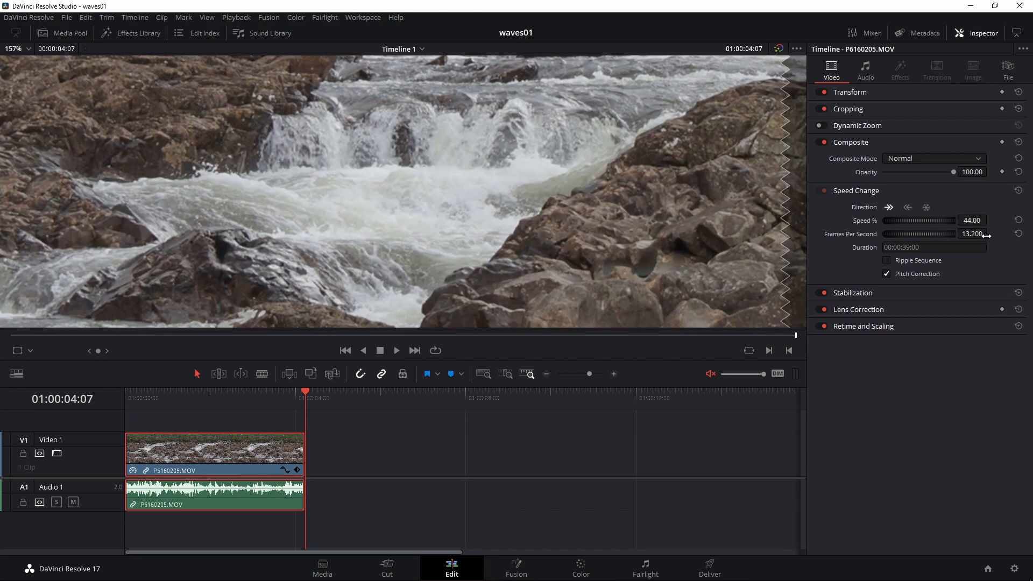
Reverse the clip's playback direction at 44% speed and play it from 01:00:01:00
{"action": "left_click", "coordinate": [907, 208]}
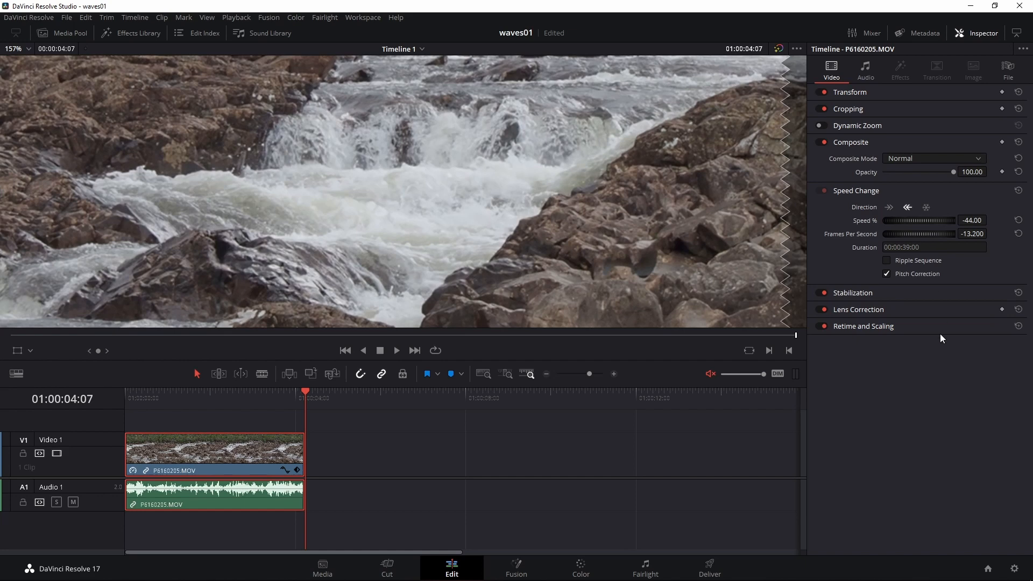
{"action": "left_click", "coordinate": [169, 404]}
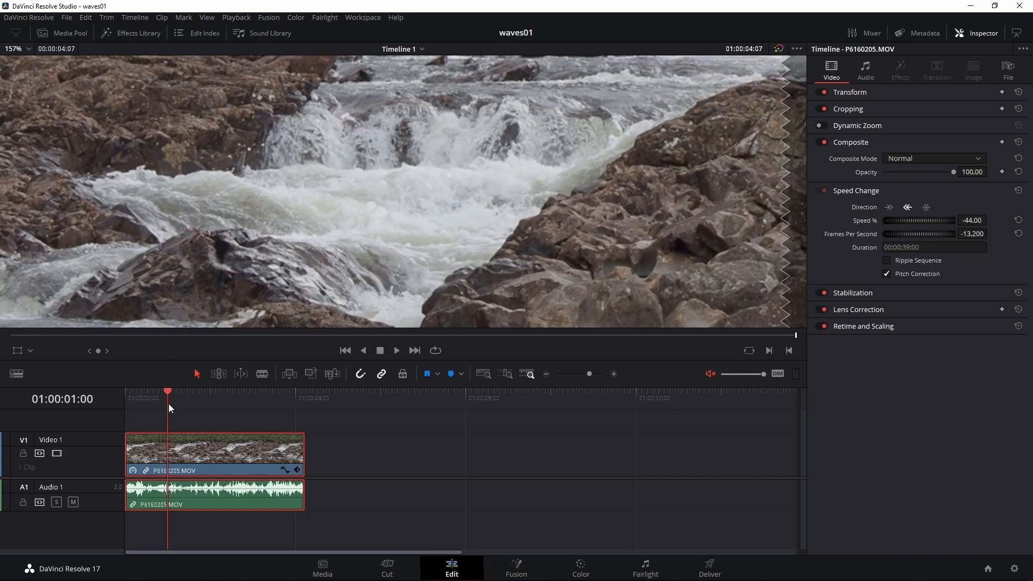
{"action": "key", "text": "space"}
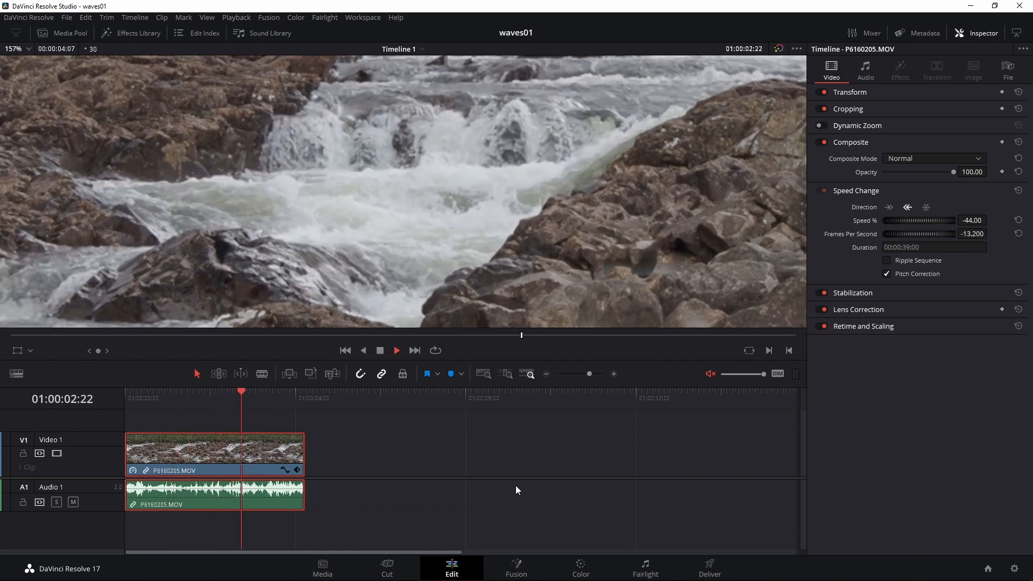
{"action": "key", "text": "space"}
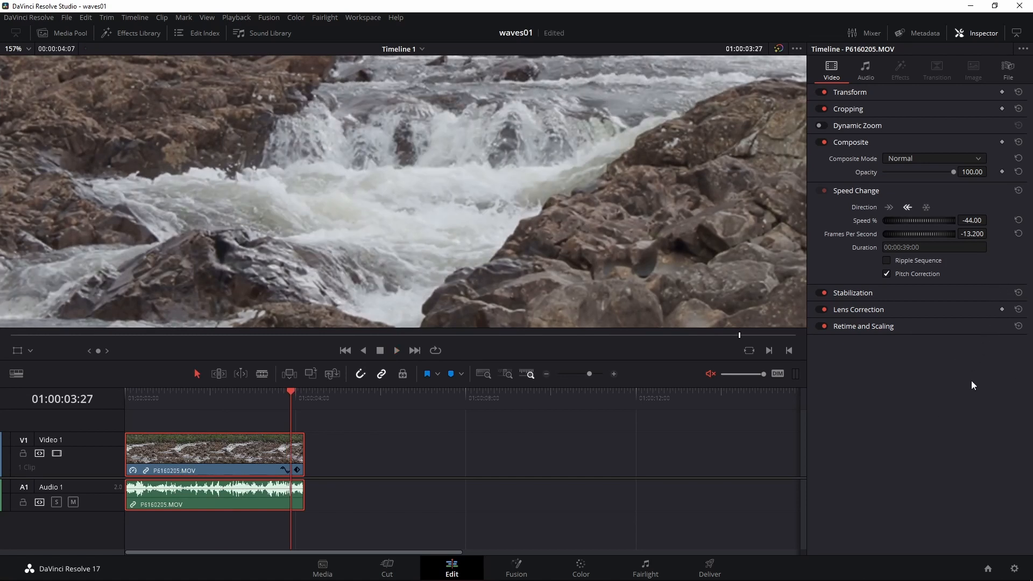
Restore the clip to forward playback at 100% speed and fit the whole frame in the viewer
{"action": "left_click", "coordinate": [889, 207]}
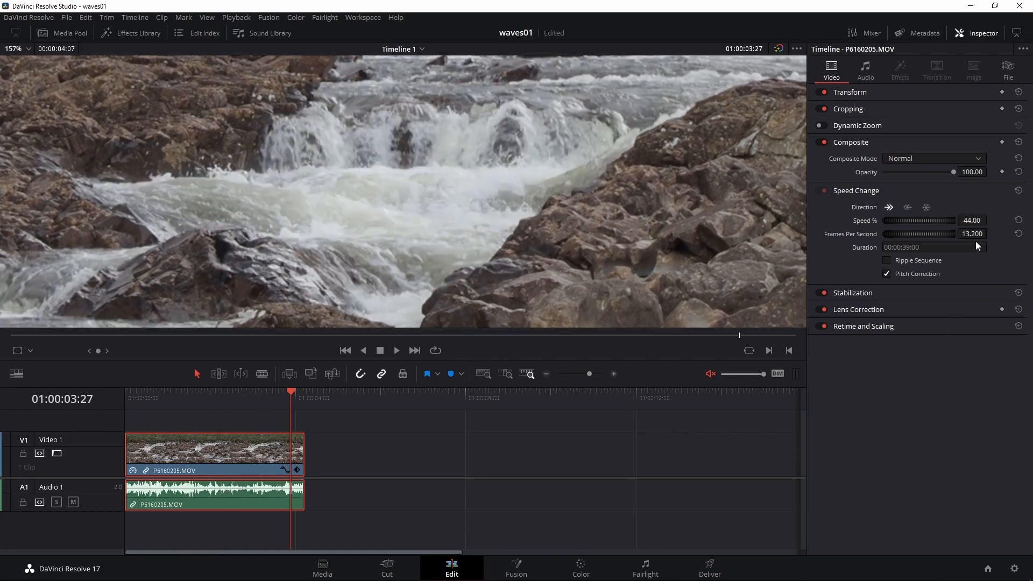
{"action": "double_click", "coordinate": [861, 221]}
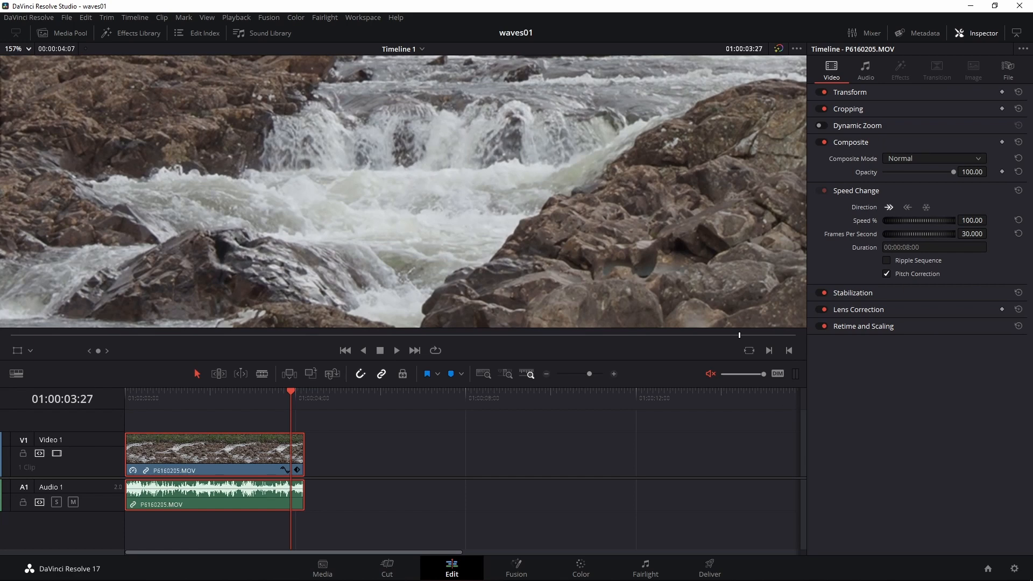
{"action": "key", "text": "shift+z"}
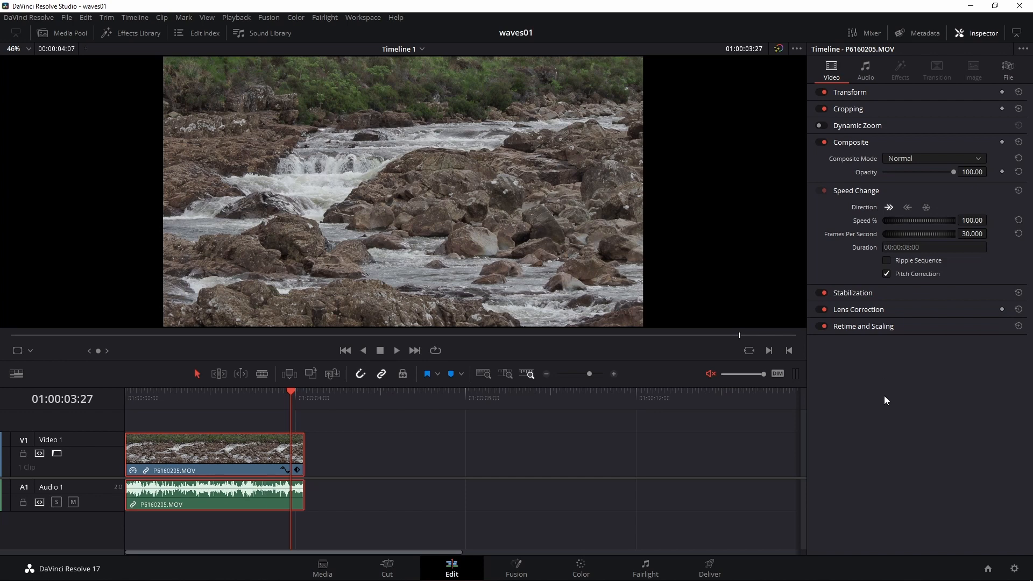
Switch to the Color page and play the river clip, stopping at 01:00:03:00
{"action": "left_click", "coordinate": [582, 568]}
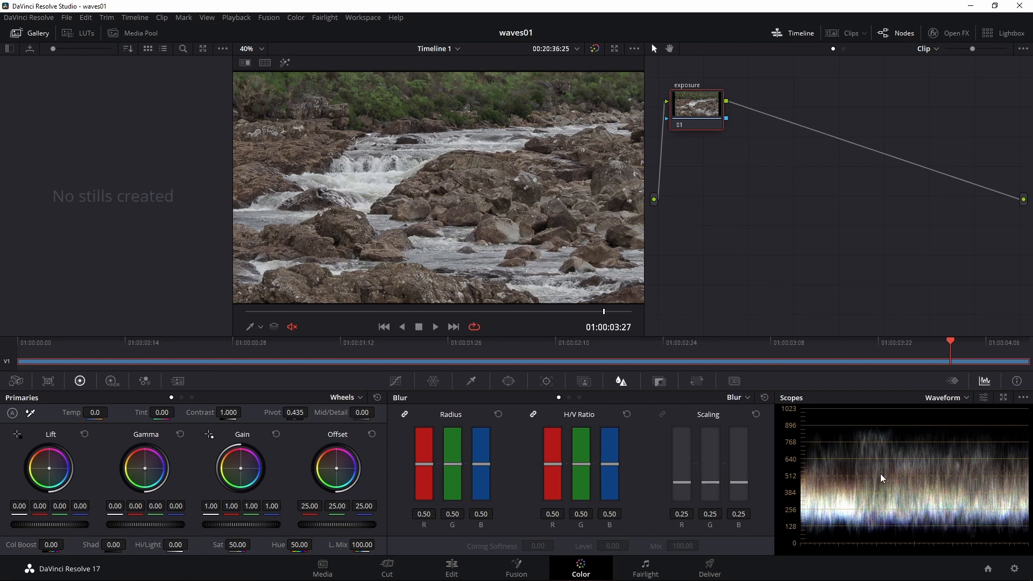
{"action": "left_click", "coordinate": [74, 362]}
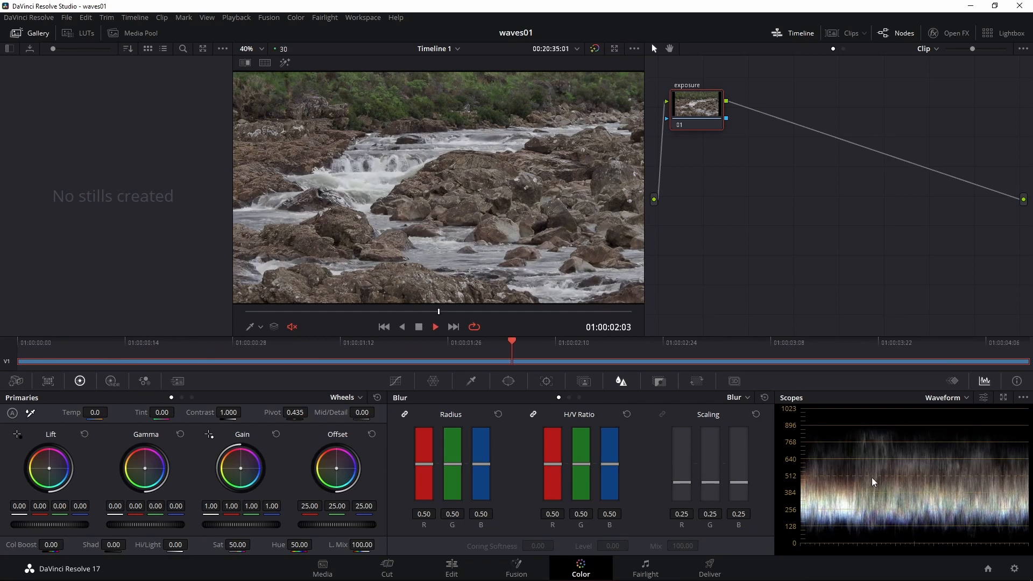
{"action": "key", "text": "space"}
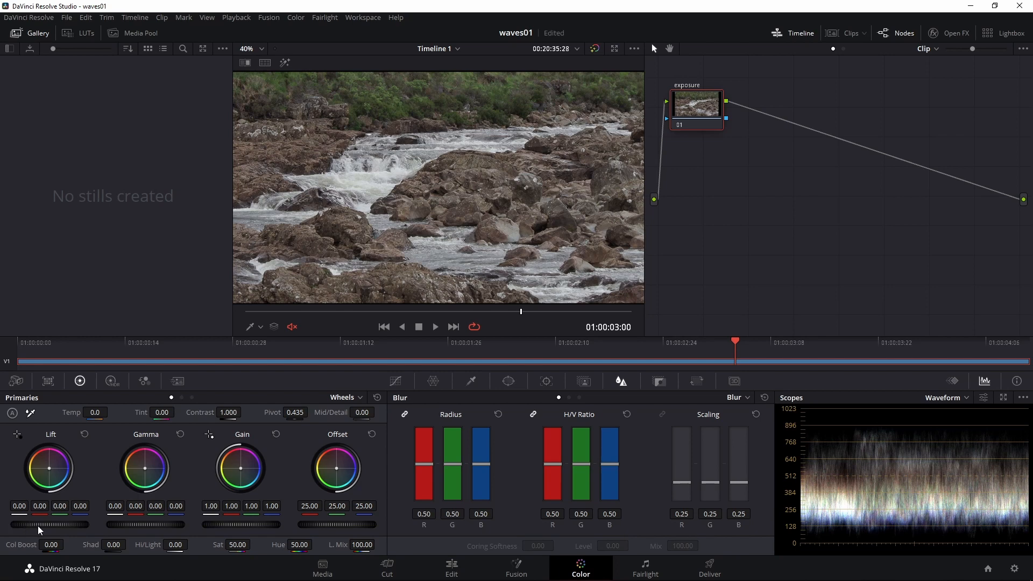
Increase contrast on the exposure node by lowering Lift to -0.06 and raising Gain to 1.19
{"action": "left_click_drag", "start_coordinate": [52, 524], "coordinate": [37, 524]}
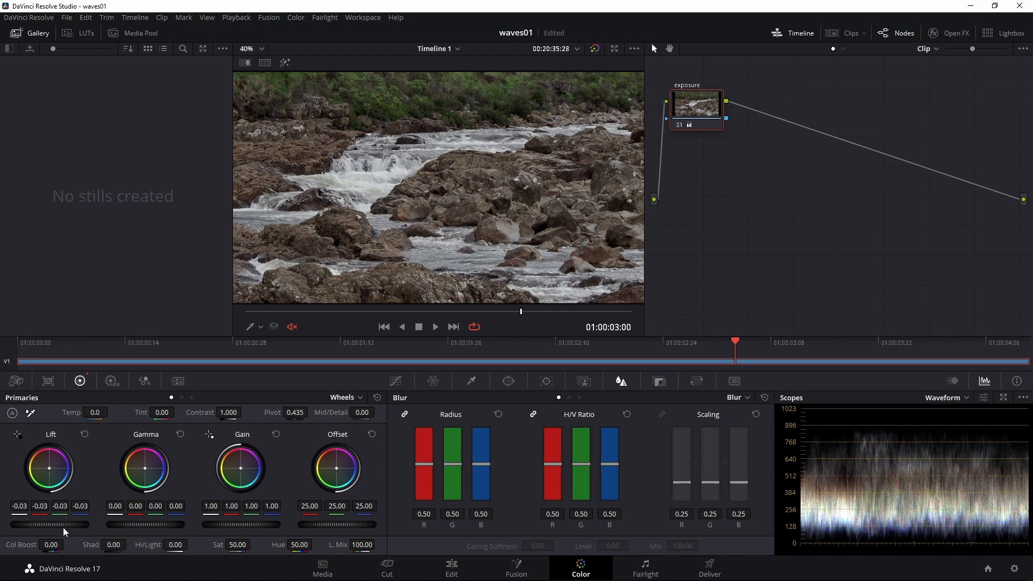
{"action": "left_click_drag", "start_coordinate": [37, 525], "coordinate": [28, 525]}
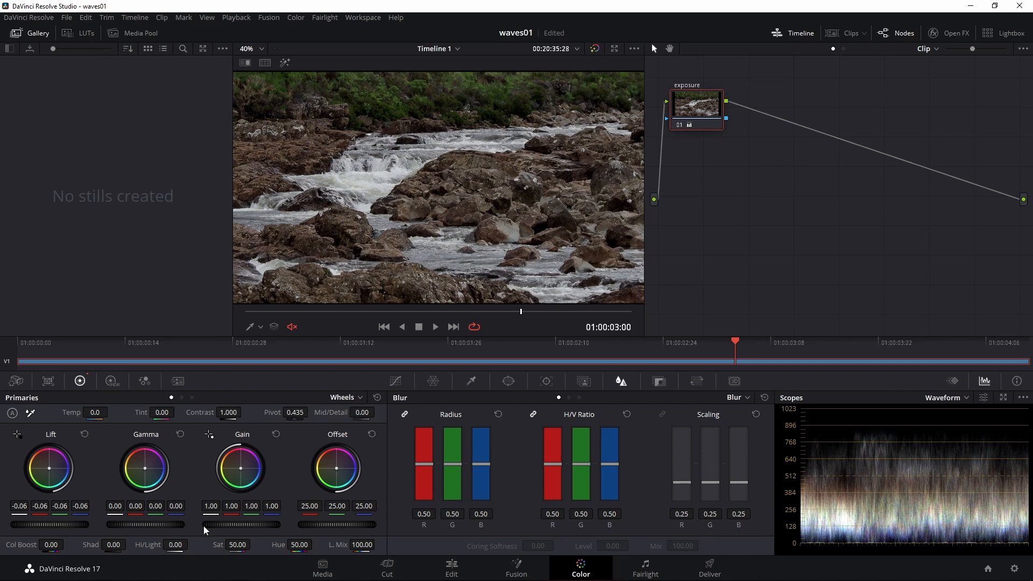
{"action": "left_click_drag", "start_coordinate": [242, 528], "coordinate": [285, 528]}
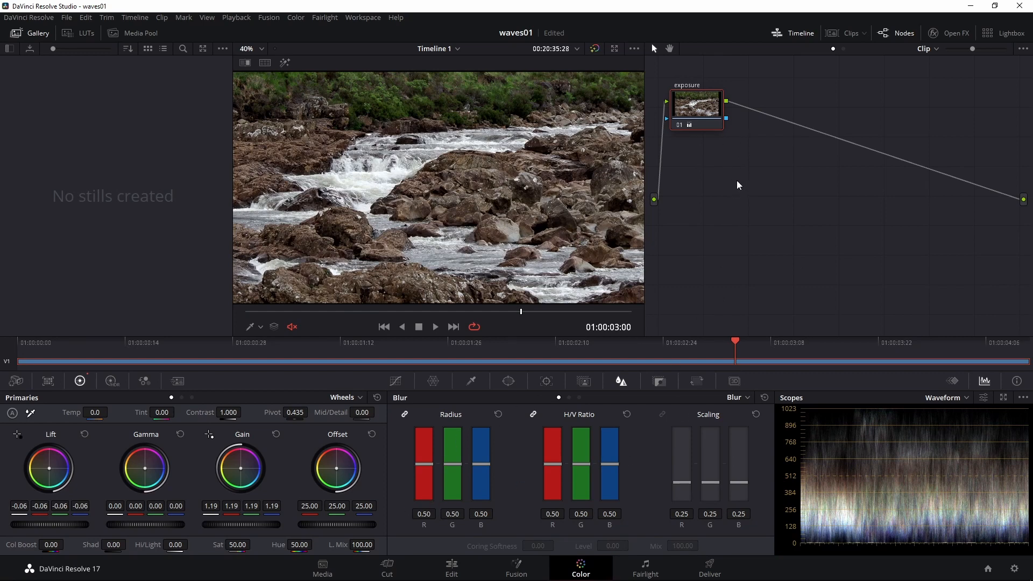
Add a serial node after exposure and tint its Lift towards blue with red -0.03, green 0.01 and blue 0.05
{"action": "right_click", "coordinate": [700, 114]}
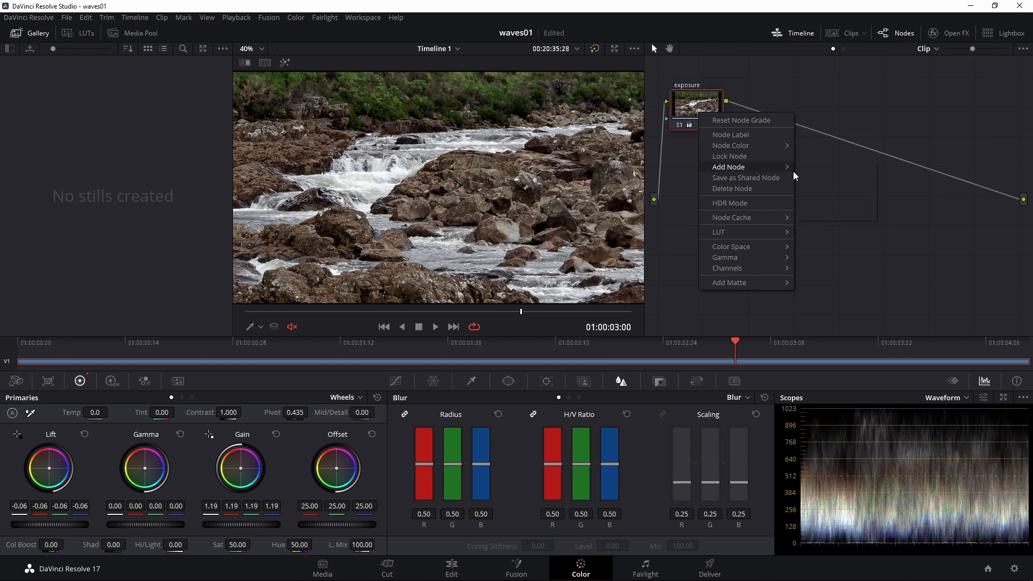
{"action": "mouse_move", "coordinate": [753, 146]}
{"action": "mouse_move", "coordinate": [773, 171]}
{"action": "left_click", "coordinate": [816, 173]}
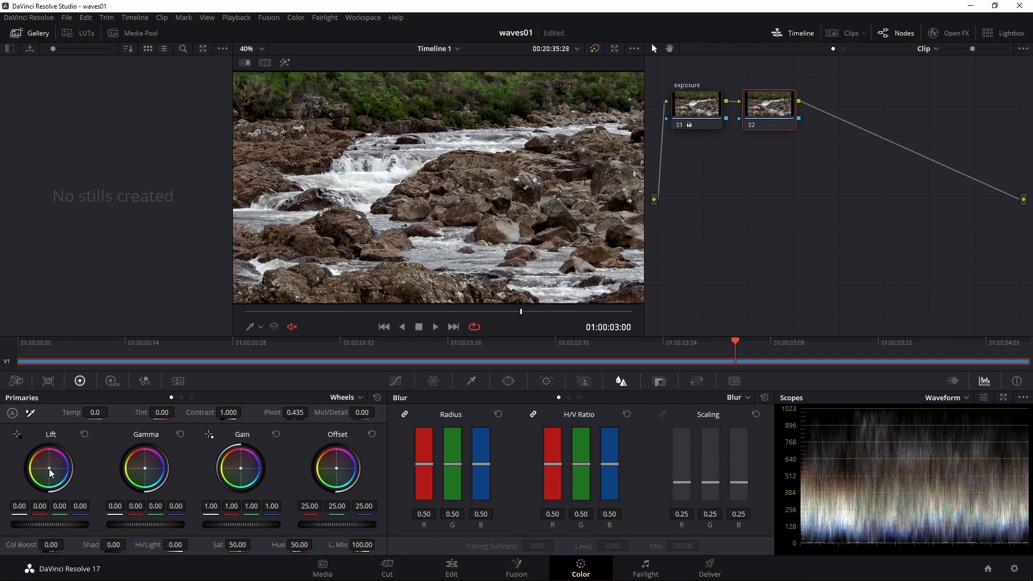
{"action": "left_click_drag", "start_coordinate": [49, 468], "coordinate": [51, 469]}
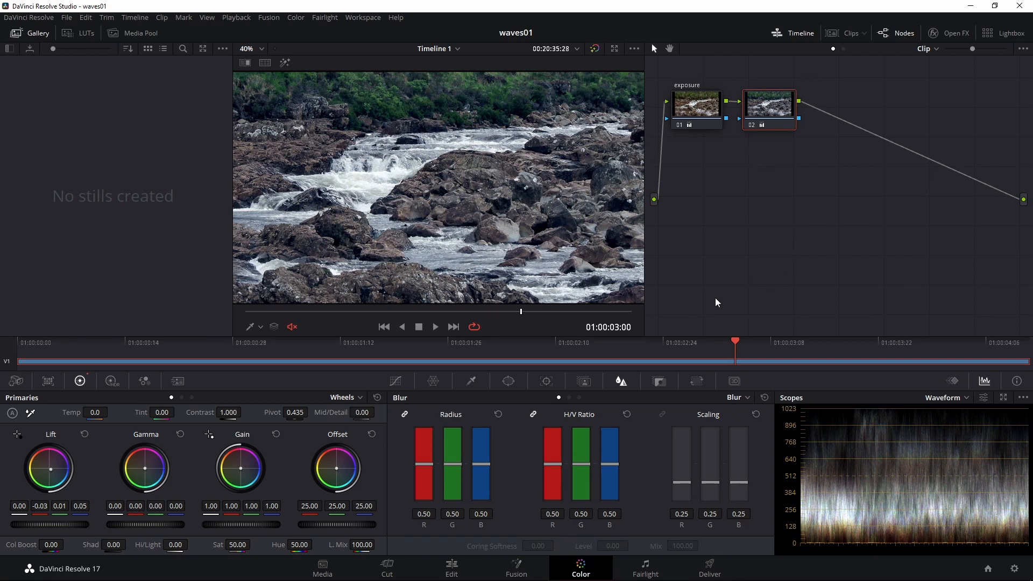
Add a third serial node after the blue-tinted one and give it a circular window
{"action": "left_click", "coordinate": [507, 382]}
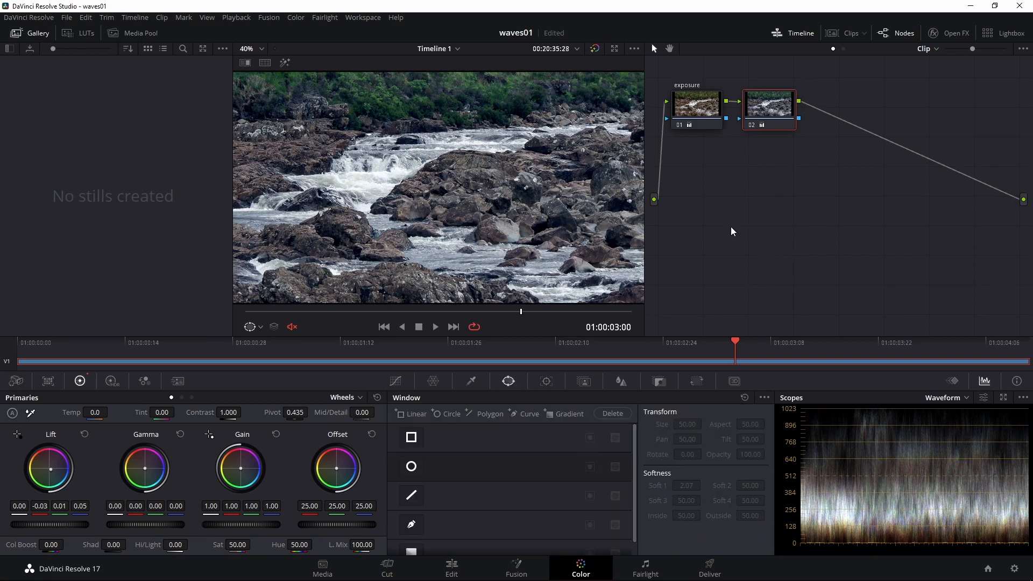
{"action": "right_click", "coordinate": [767, 115]}
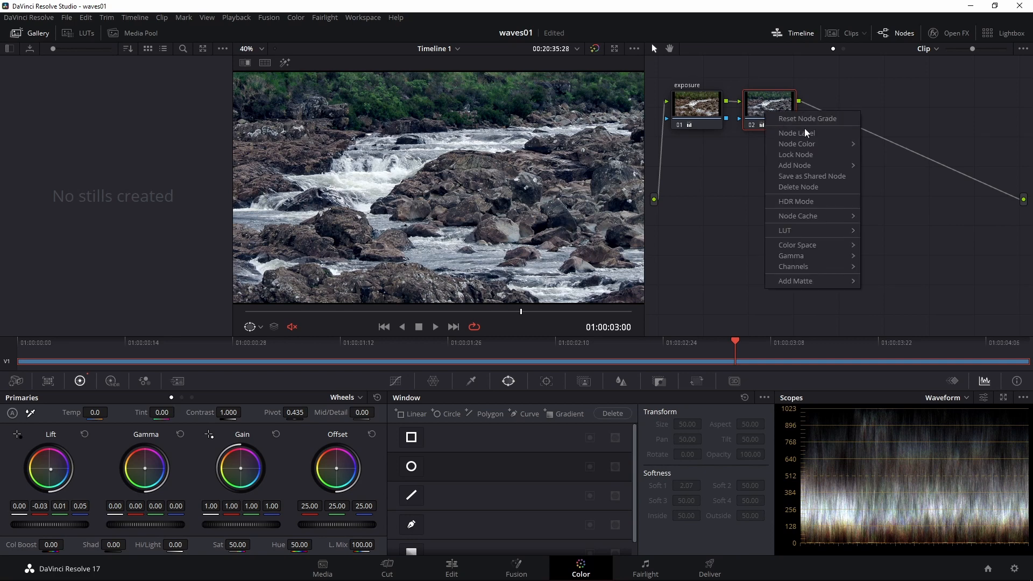
{"action": "mouse_move", "coordinate": [816, 167]}
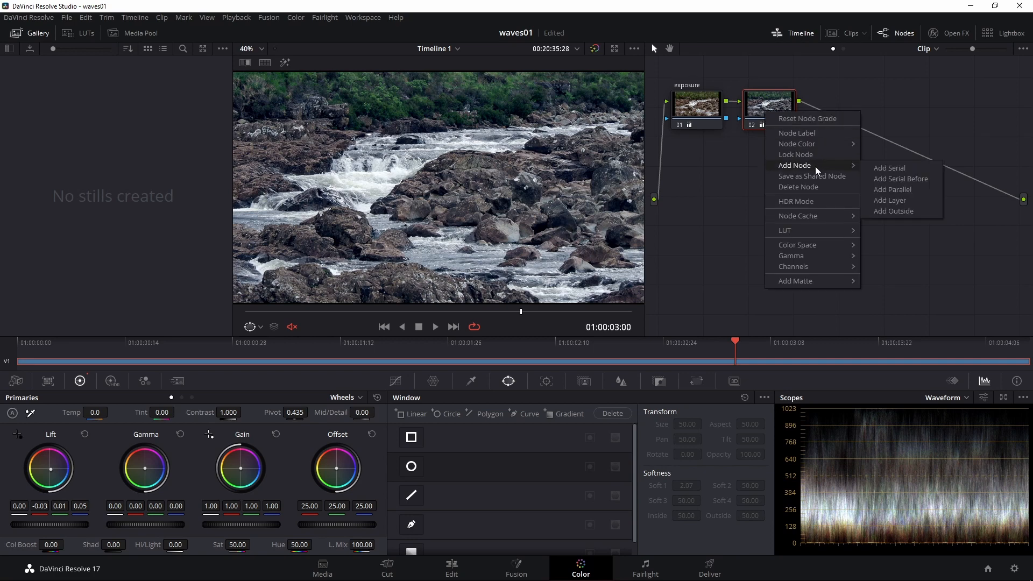
{"action": "left_click", "coordinate": [890, 168]}
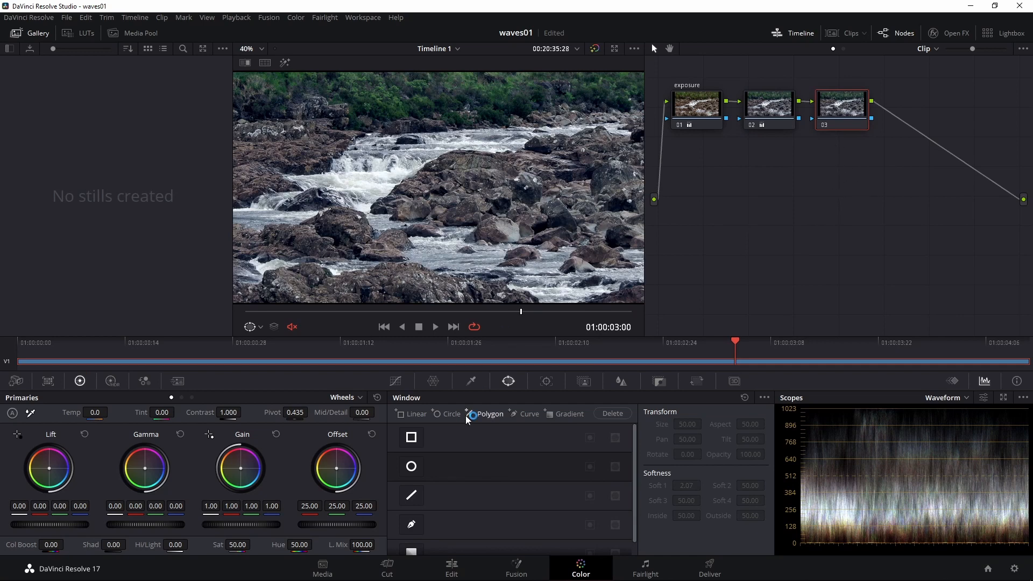
{"action": "left_click", "coordinate": [412, 467]}
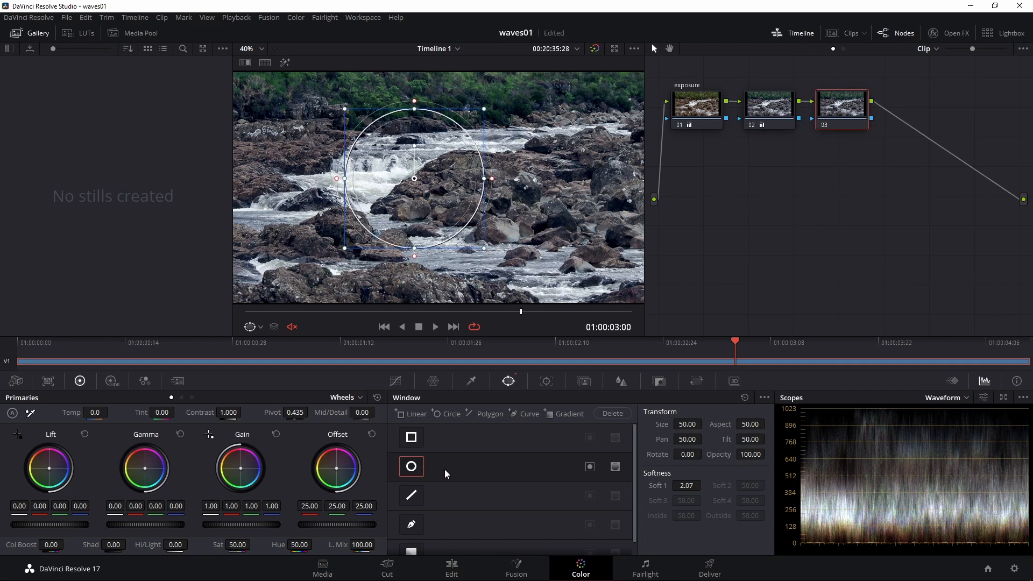
Shape the circular window into a wide ellipse around the river with size 53.35, aspect 74.10, pan 51.33, tilt 49.70 and softness 4.07
{"action": "left_click_drag", "start_coordinate": [484, 179], "coordinate": [585, 180]}
{"action": "left_click_drag", "start_coordinate": [514, 193], "coordinate": [538, 207]}
{"action": "left_click_drag", "start_coordinate": [439, 117], "coordinate": [440, 107]}
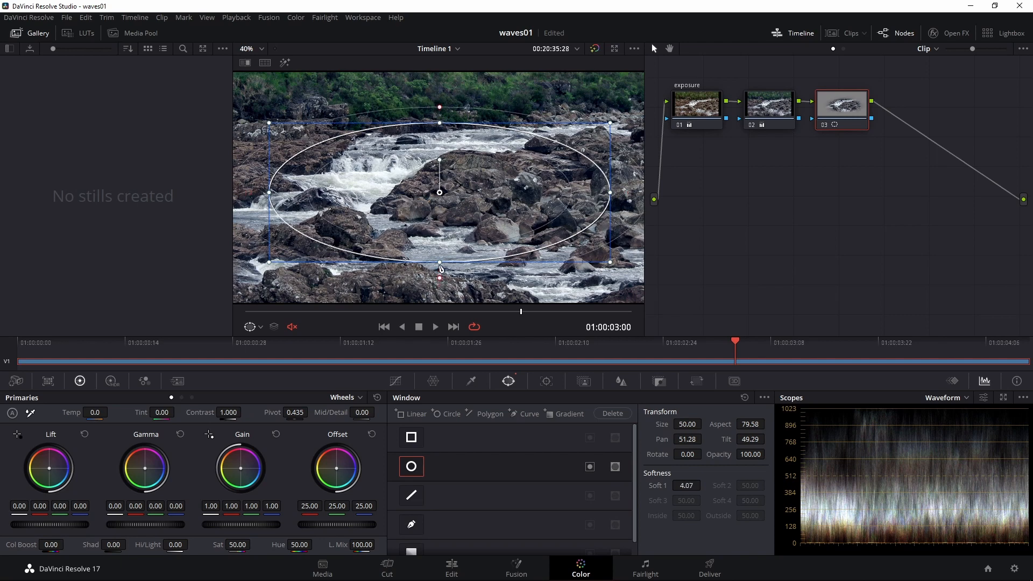
{"action": "left_click_drag", "start_coordinate": [440, 267], "coordinate": [439, 279]}
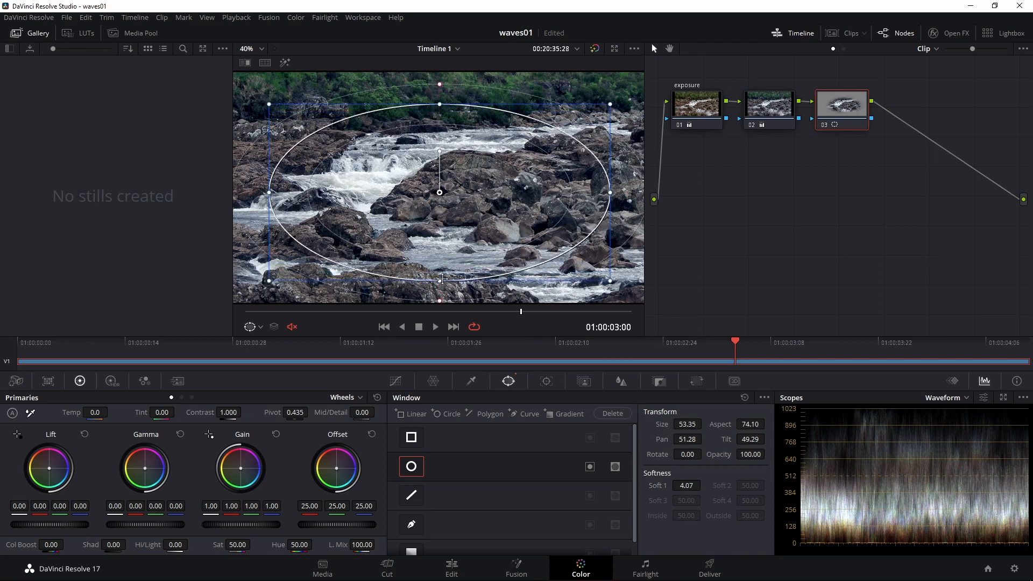
{"action": "left_click_drag", "start_coordinate": [449, 237], "coordinate": [454, 233]}
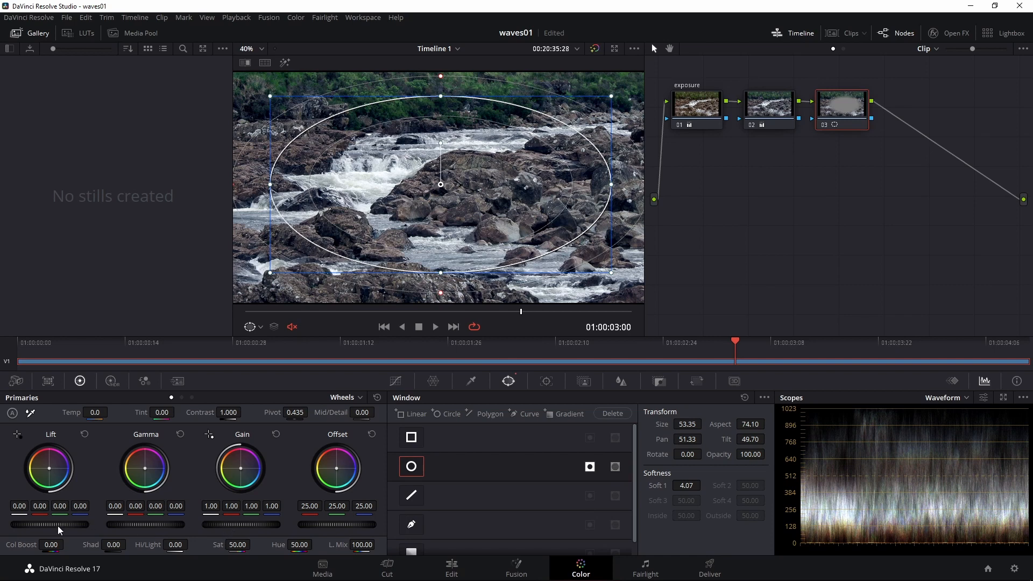
Invert the ellipse window and lower Lift to -0.13 to darken the edges, checking with the node toggled and the clip played from the start
{"action": "left_click_drag", "start_coordinate": [50, 524], "coordinate": [22, 530]}
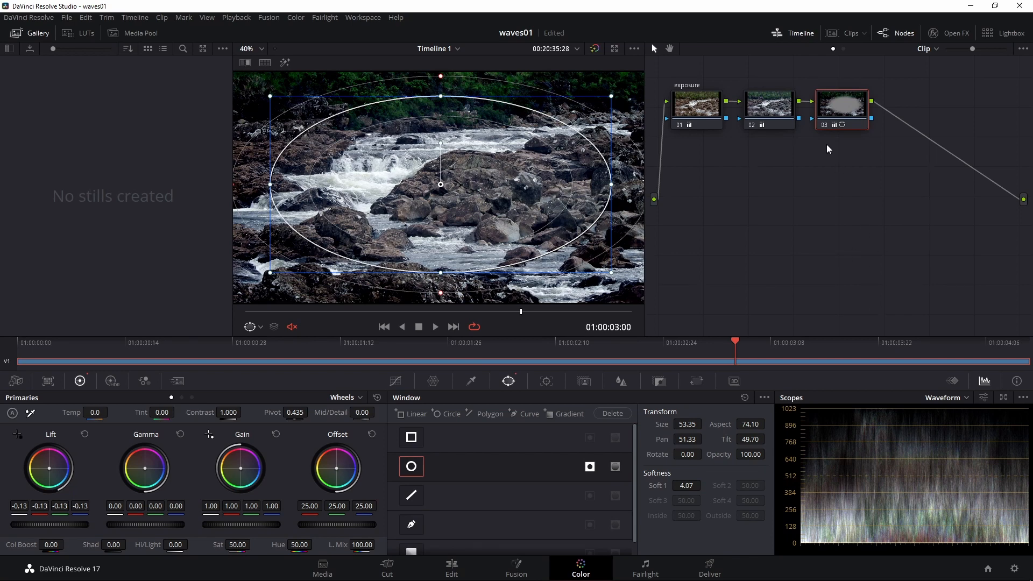
{"action": "left_click", "coordinate": [822, 125]}
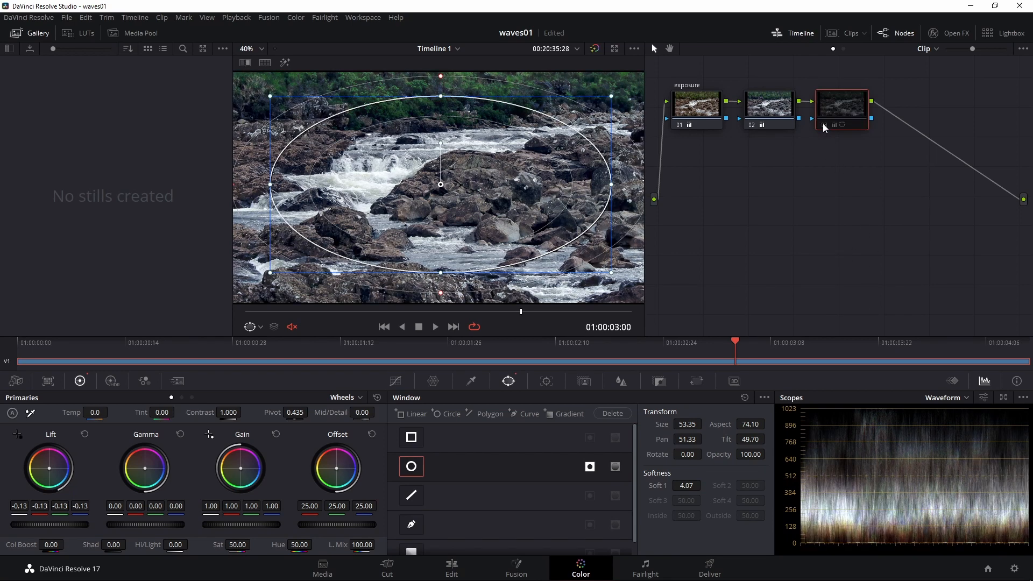
{"action": "left_click", "coordinate": [822, 125]}
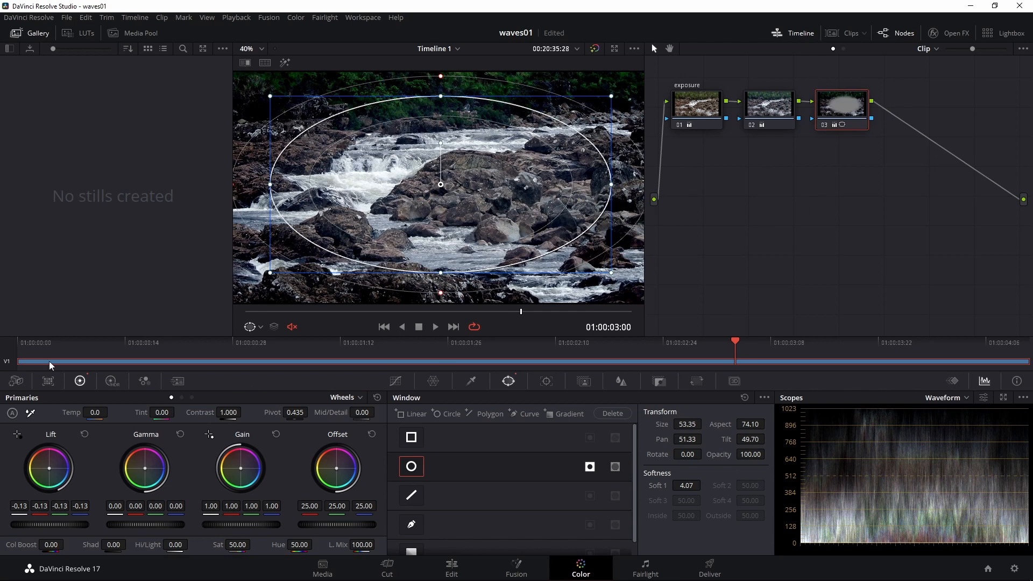
{"action": "key", "text": "Home"}
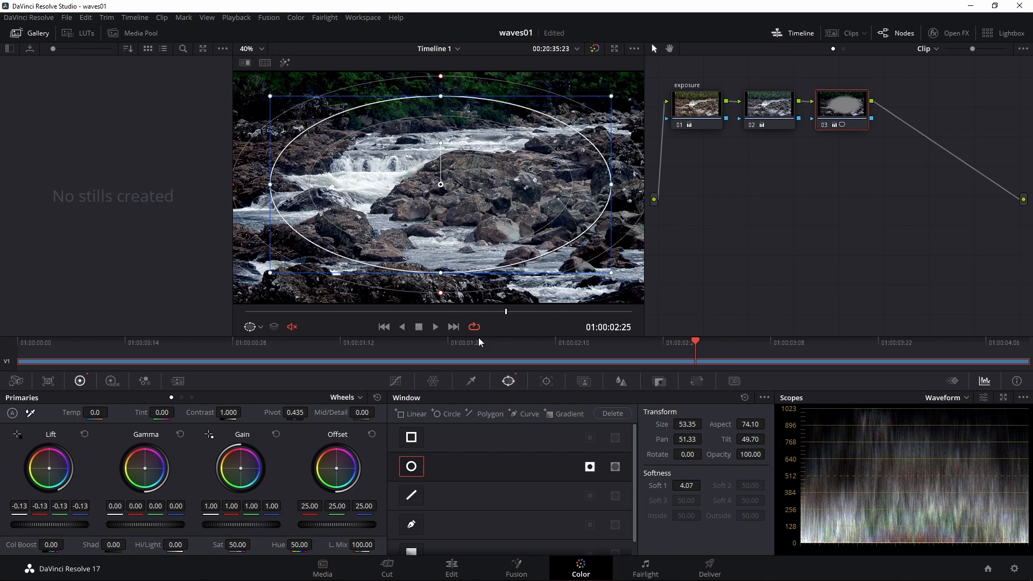
Show the Blur controls and set the viewer magnification to 100% to examine the rocks' detail
{"action": "left_click", "coordinate": [622, 381]}
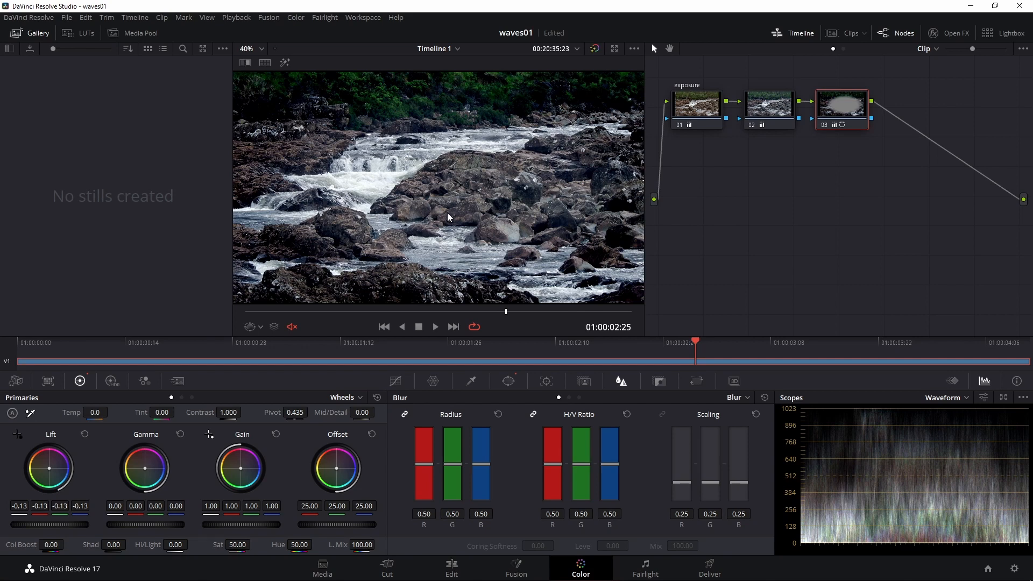
{"action": "scroll", "coordinate": [448, 214], "scroll_direction": "up", "scroll_amount": 10}
{"action": "scroll", "coordinate": [437, 171], "scroll_direction": "down", "scroll_amount": 1}
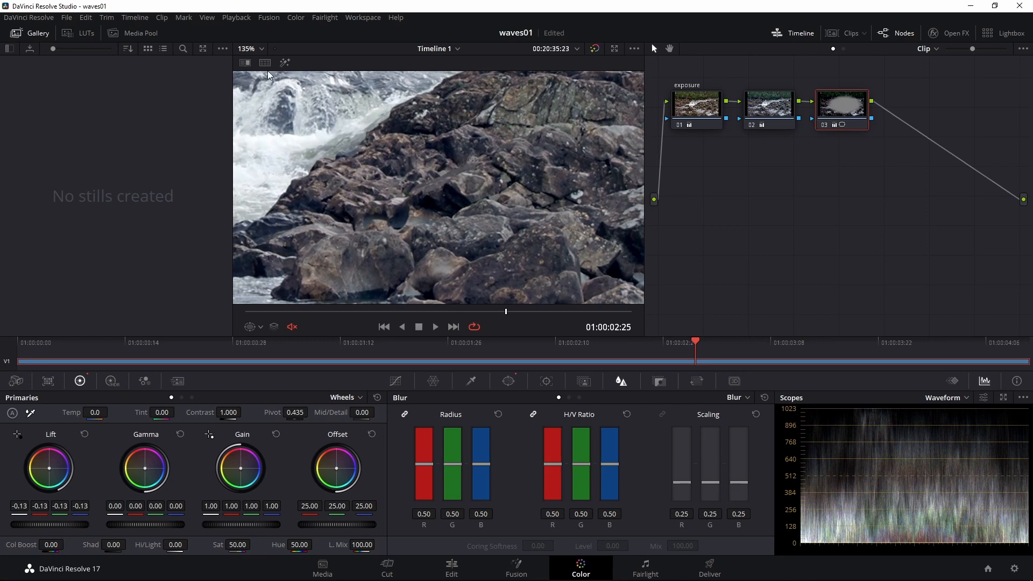
{"action": "left_click", "coordinate": [262, 49]}
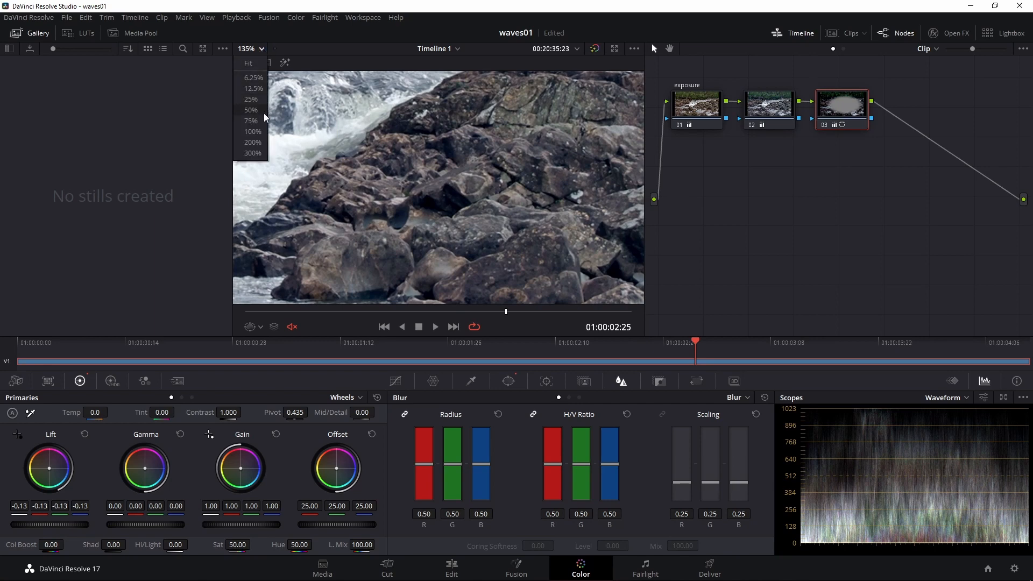
{"action": "left_click", "coordinate": [254, 132]}
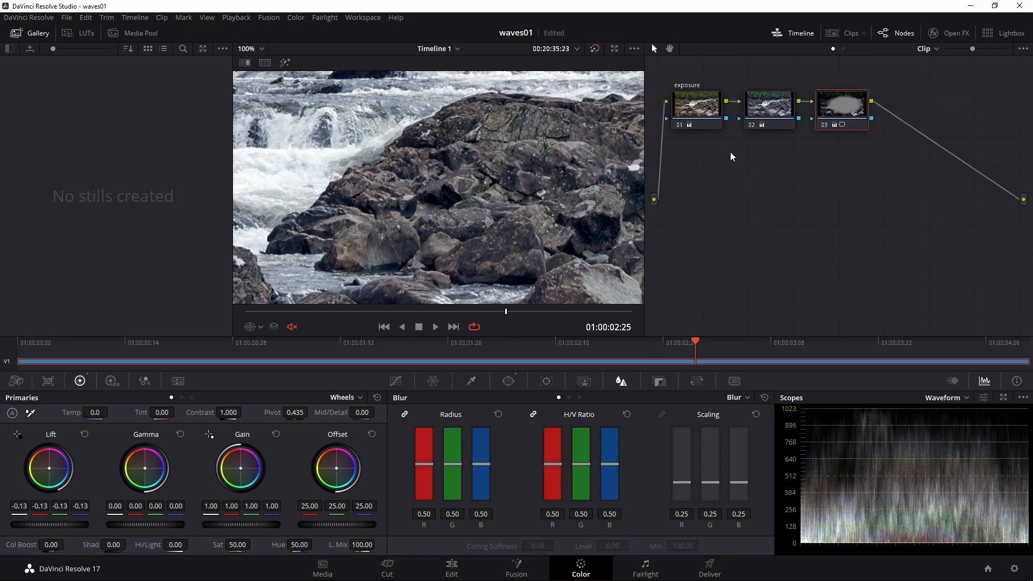
Insert a serial node directly after exposure, spread the two following nodes out in the chain, and select the new node
{"action": "left_click", "coordinate": [700, 110]}
{"action": "right_click", "coordinate": [697, 110]}
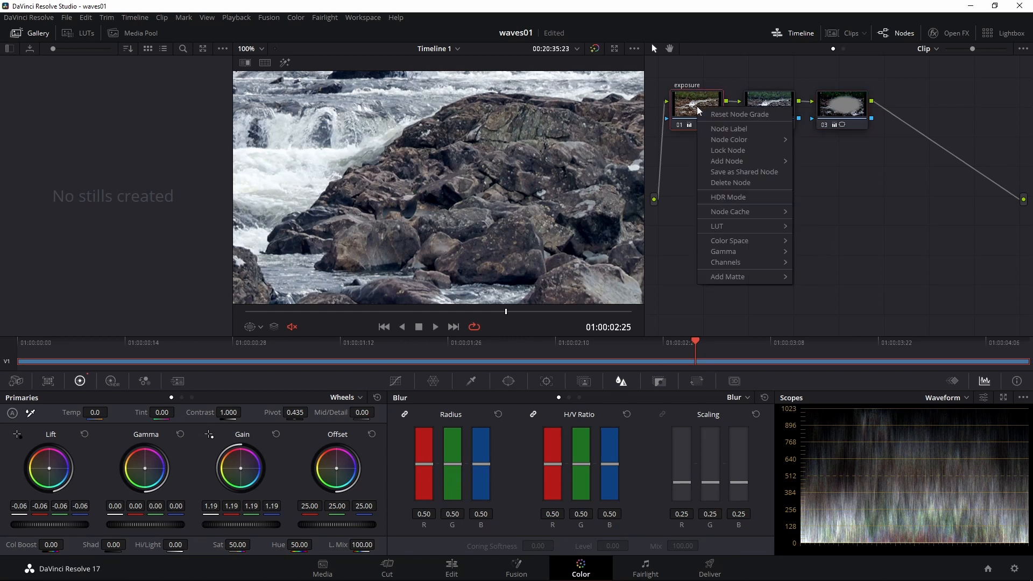
{"action": "mouse_move", "coordinate": [738, 161]}
{"action": "left_click", "coordinate": [824, 165]}
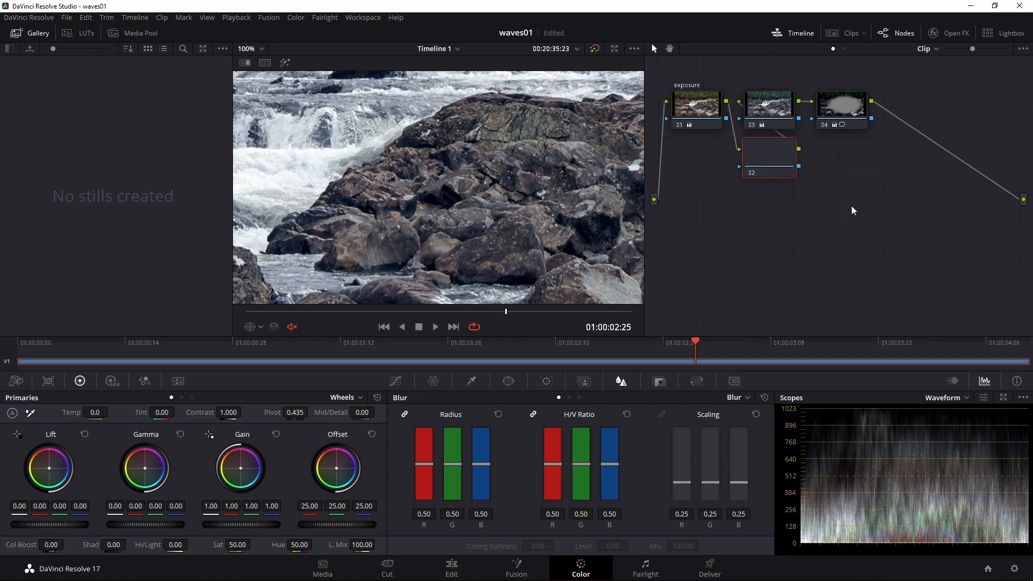
{"action": "left_click_drag", "start_coordinate": [845, 120], "coordinate": [941, 161]}
{"action": "left_click_drag", "start_coordinate": [784, 115], "coordinate": [855, 154]}
{"action": "left_click", "coordinate": [778, 163]}
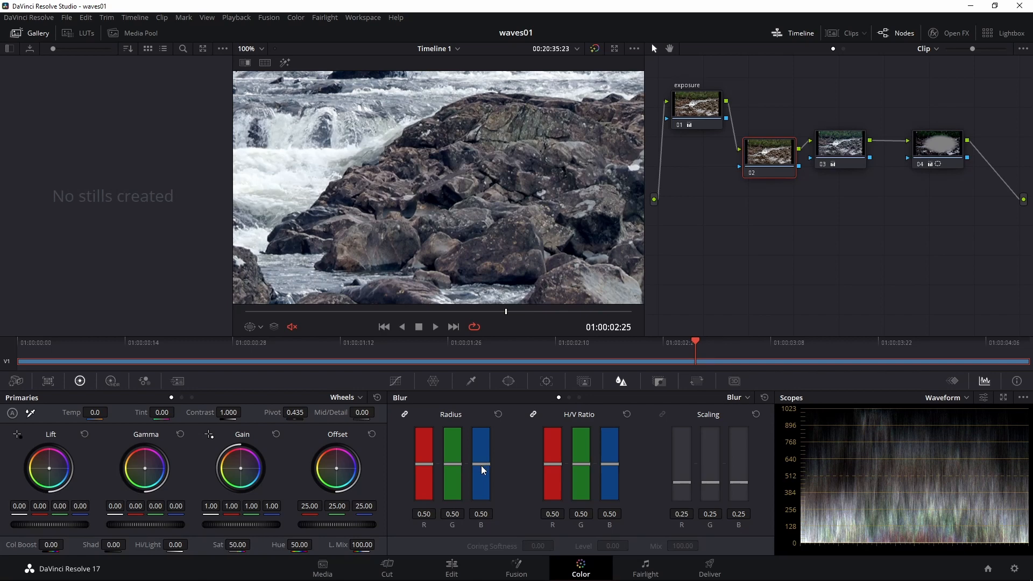
Sharpen the image on node 02 with a linked Blur Radius of 0.46, and return to the clip's first frame with the whole image fitted
{"action": "mouse_move", "coordinate": [481, 463]}
{"action": "left_mouse_down"}
{"action": "mouse_move", "coordinate": [482, 436]}
{"action": "mouse_move", "coordinate": [477, 534]}
{"action": "mouse_move", "coordinate": [495, 482]}
{"action": "mouse_move", "coordinate": [491, 456]}
{"action": "mouse_move", "coordinate": [488, 467]}
{"action": "left_mouse_up"}
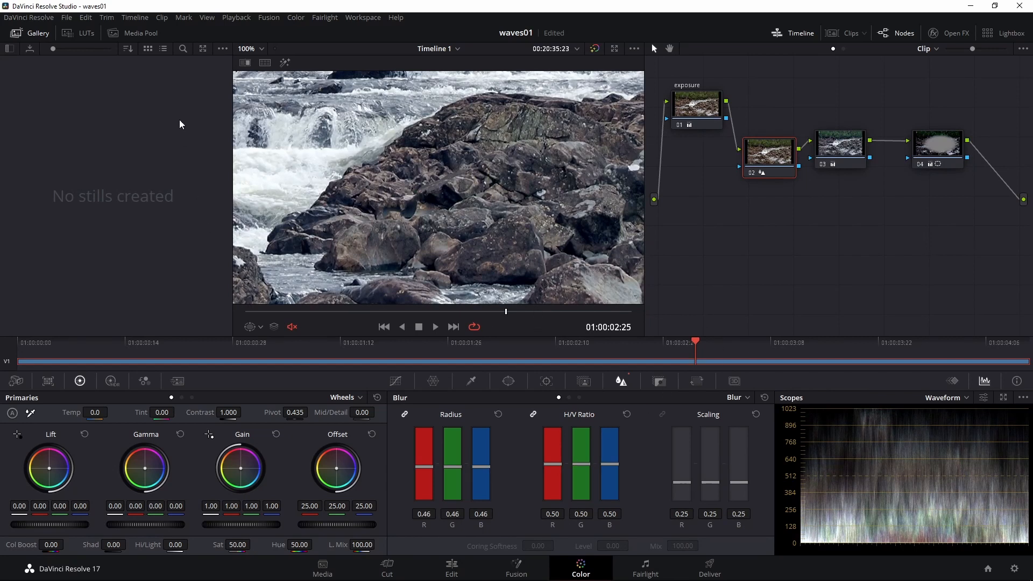
{"action": "left_click", "coordinate": [260, 49]}
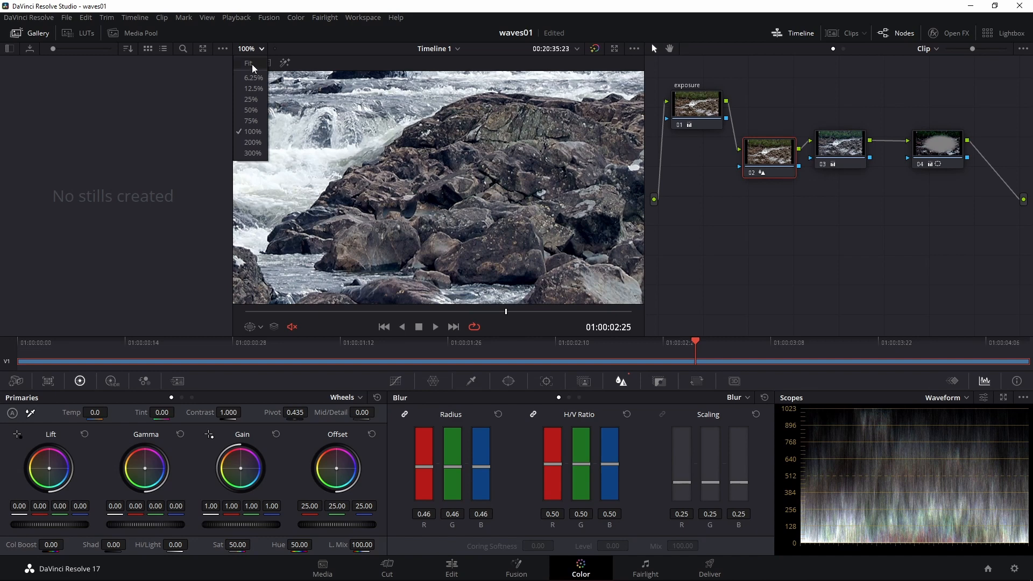
{"action": "left_click", "coordinate": [248, 63]}
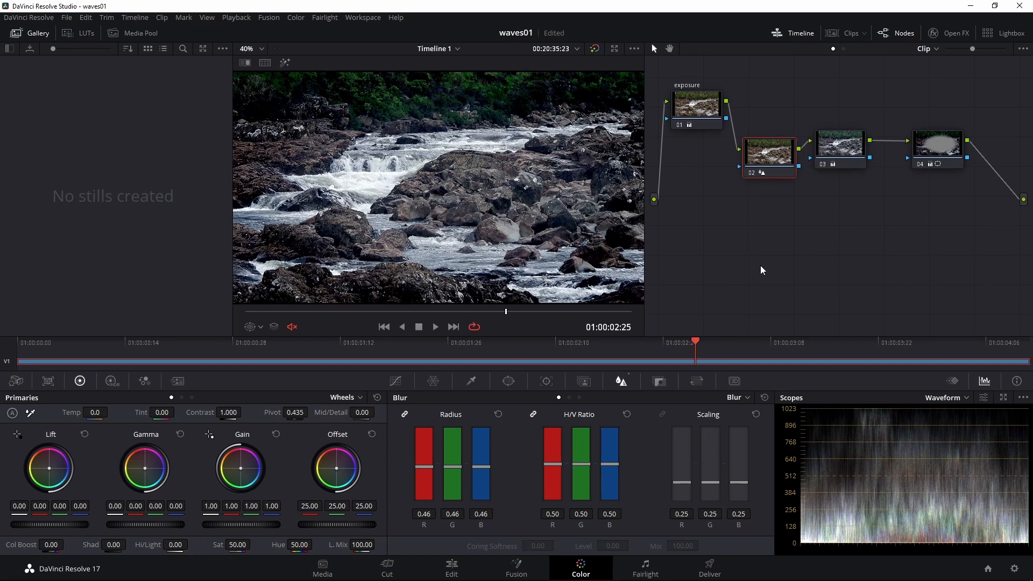
{"action": "left_click", "coordinate": [22, 340]}
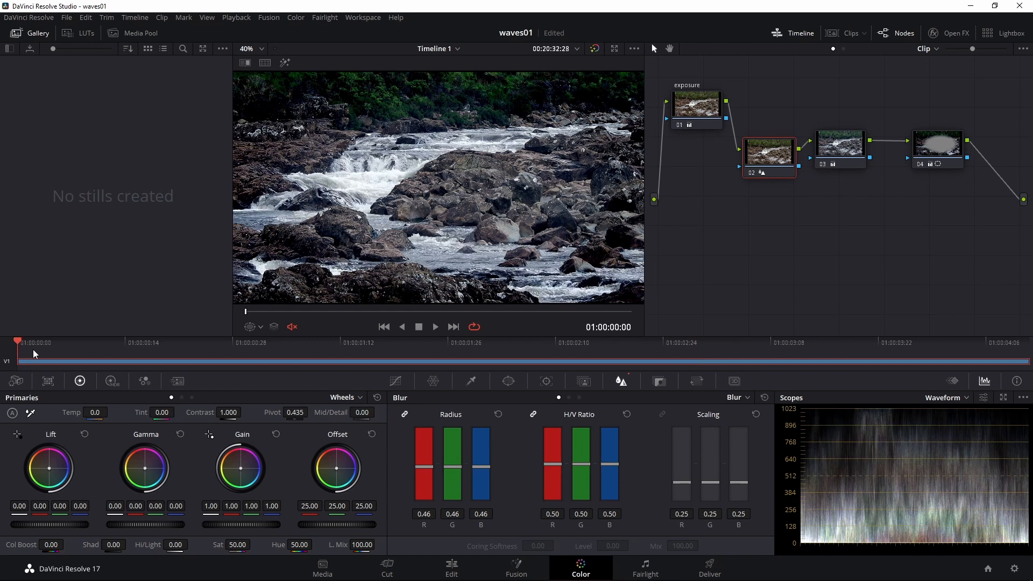